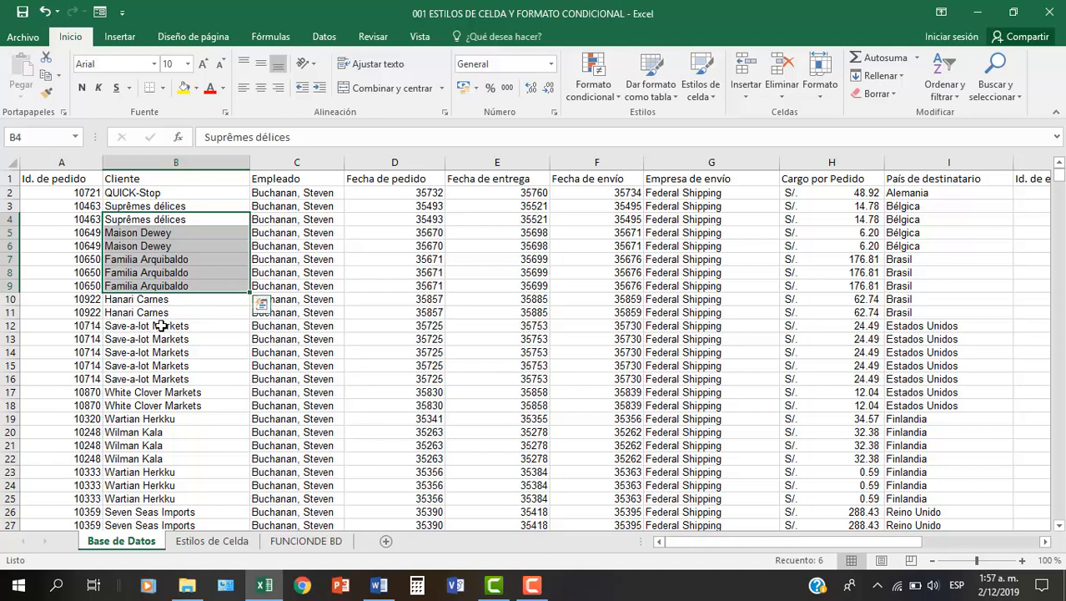
drag(311, 244, 392, 338)
drag(603, 243, 597, 329)
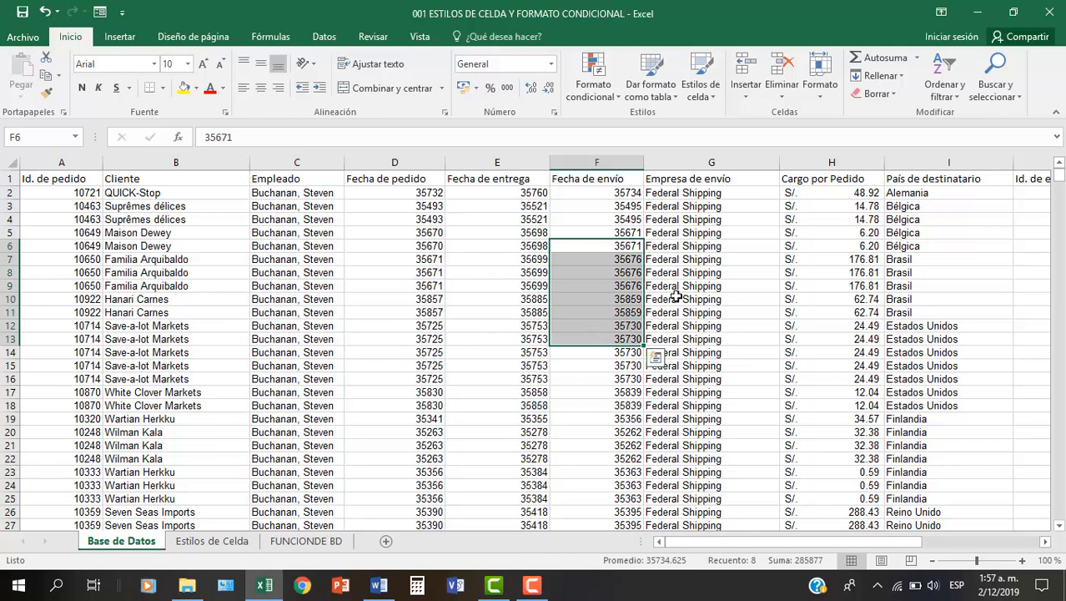
drag(707, 220, 708, 247)
drag(332, 226, 349, 284)
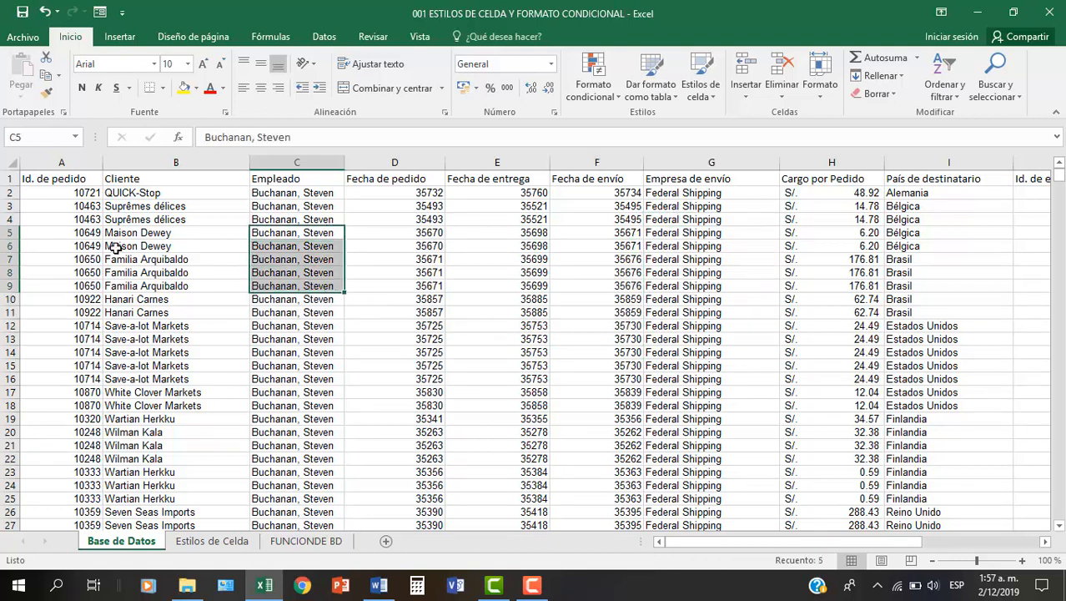
drag(158, 243, 169, 304)
drag(412, 235, 399, 287)
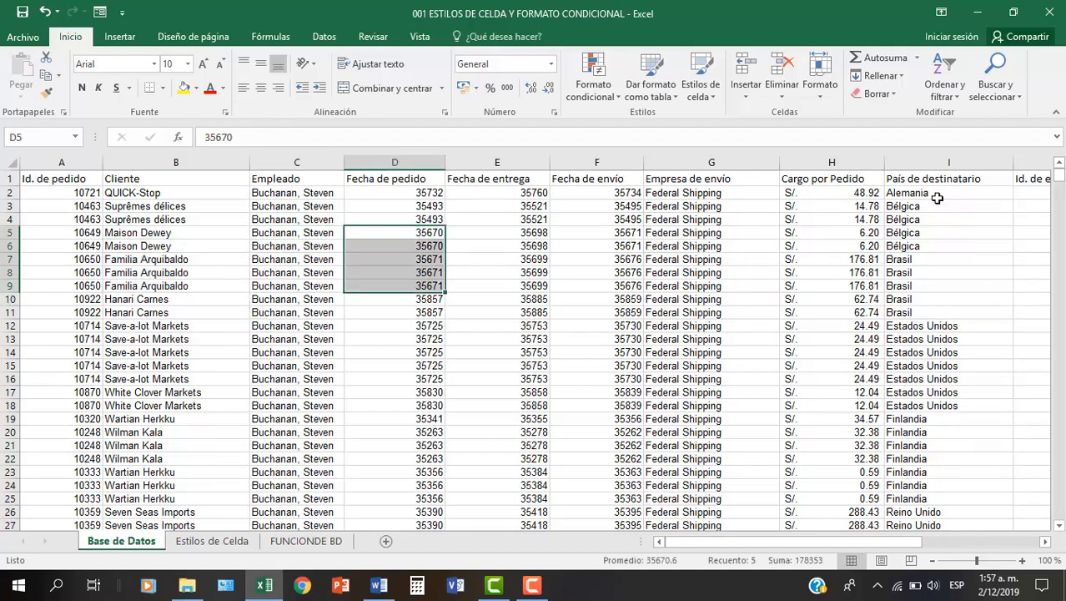
drag(531, 235, 582, 444)
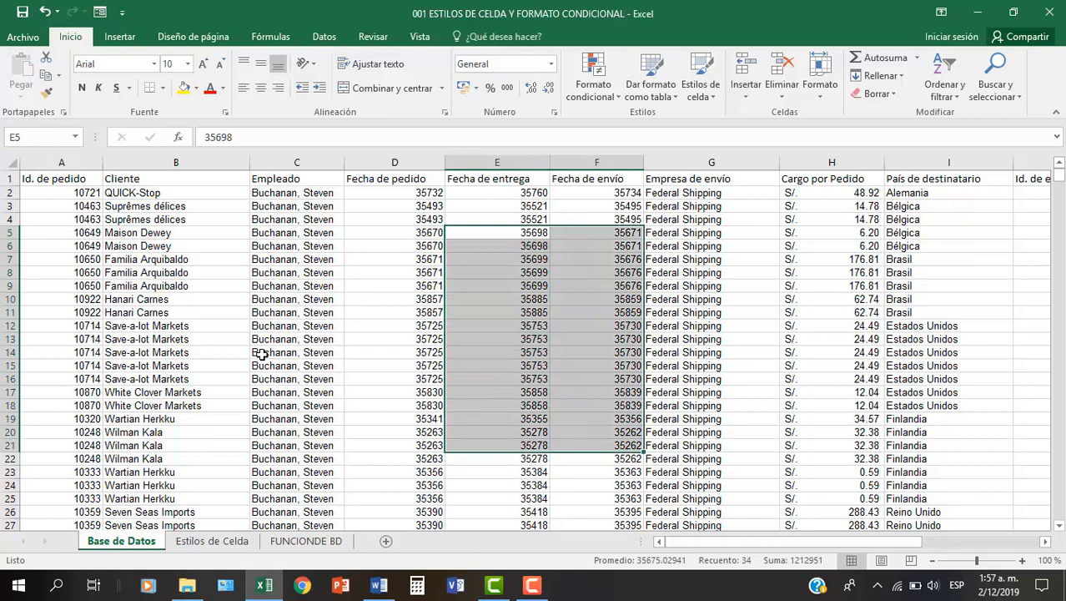
drag(180, 273, 250, 335)
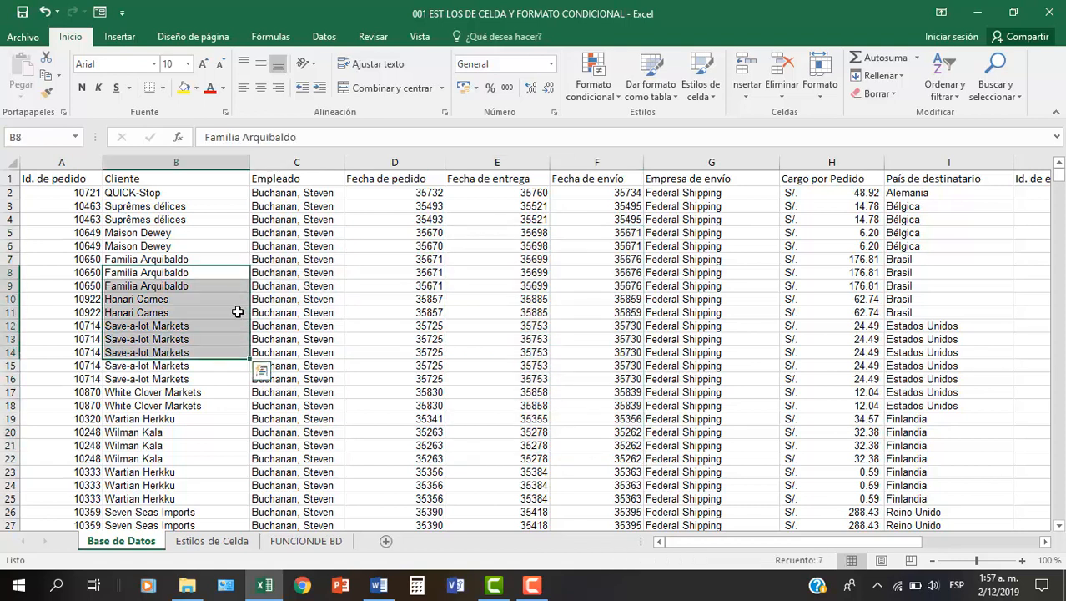
drag(306, 273, 312, 298)
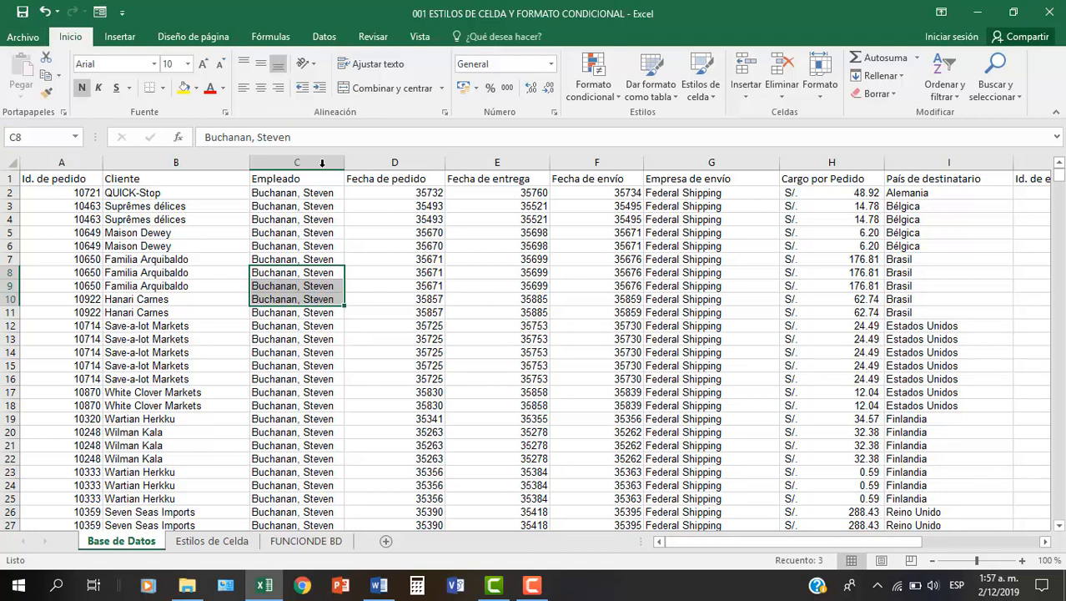
- Close the current workbook without saving its changes and create a new blank workbook
click(25, 37)
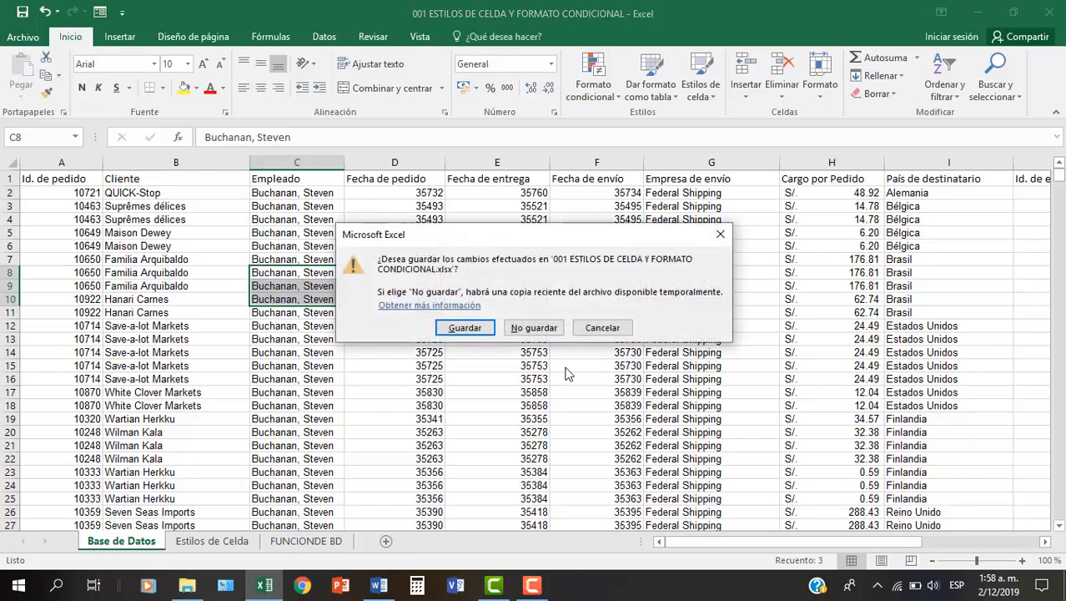
click(532, 328)
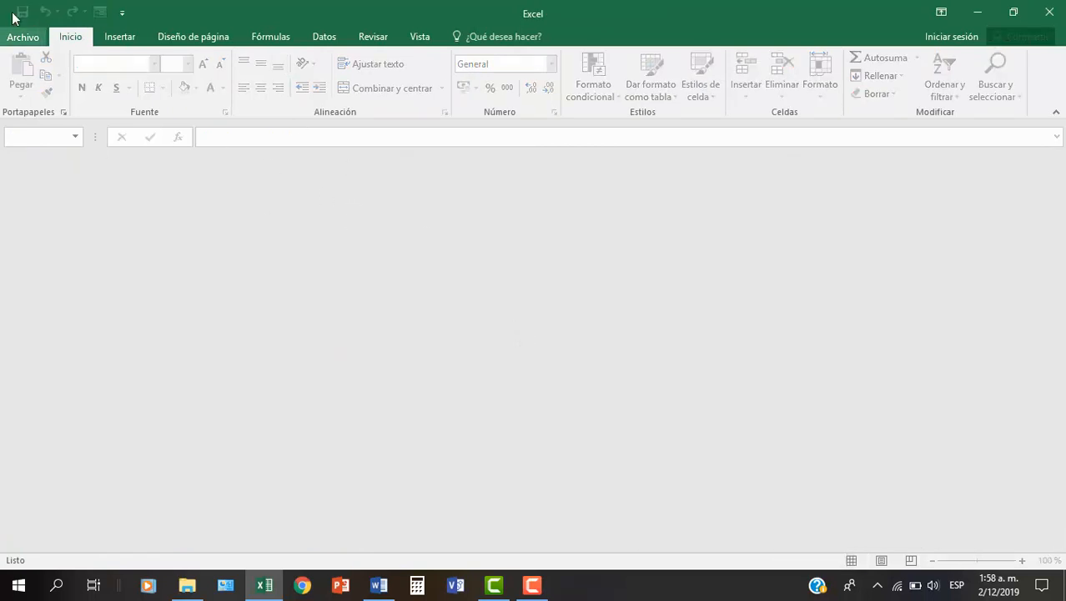
click(23, 36)
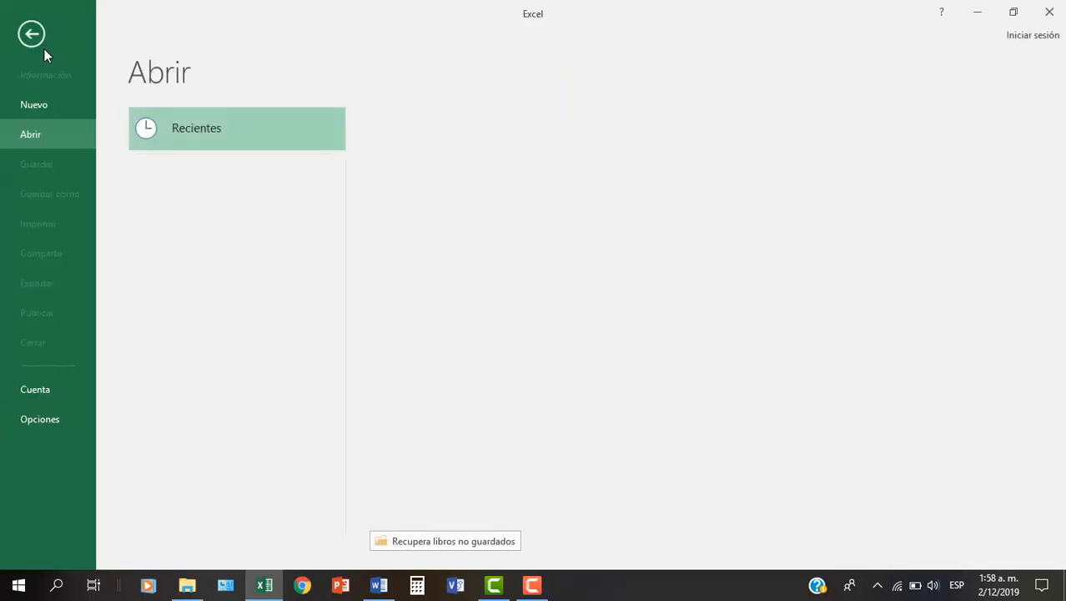
click(32, 103)
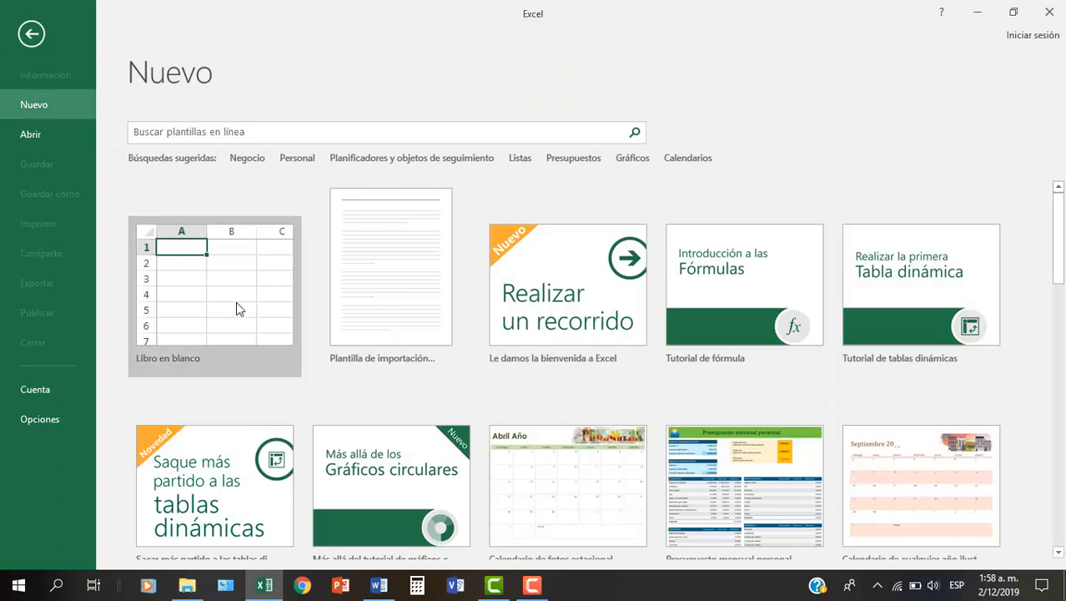
click(236, 308)
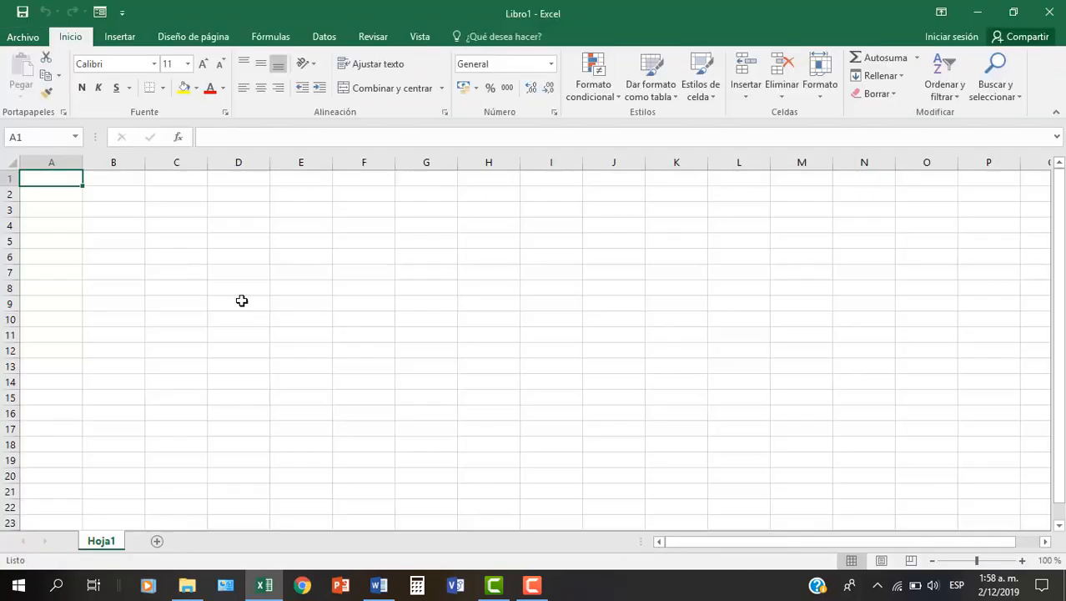
- Switch to File Explorer to locate the Neptuno 2 Access database in the EXCEL AVANZADO folder, and return to Excel
click(183, 588)
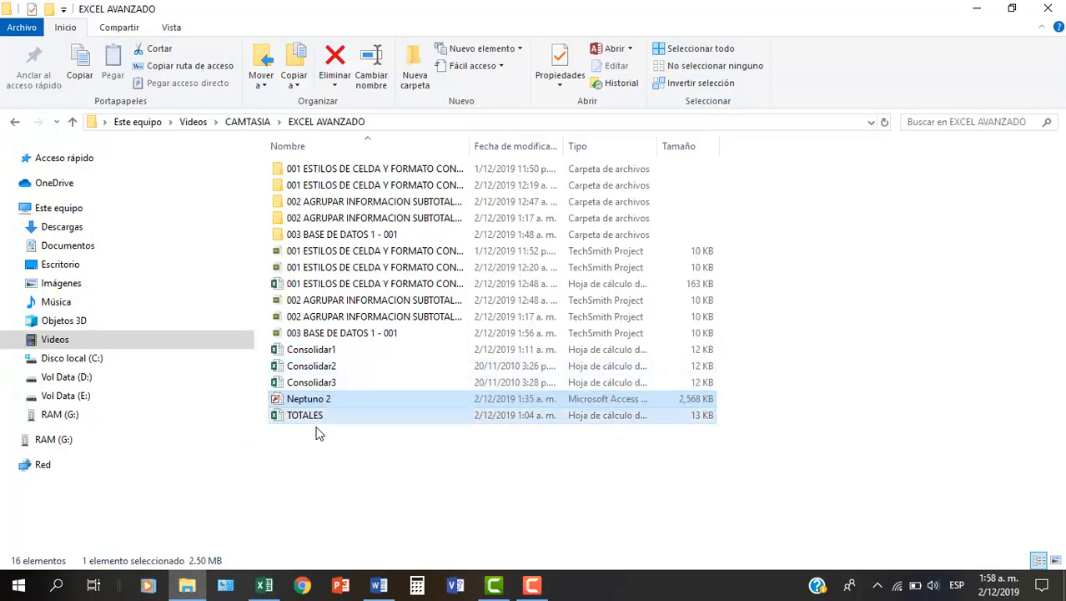
click(317, 452)
click(309, 400)
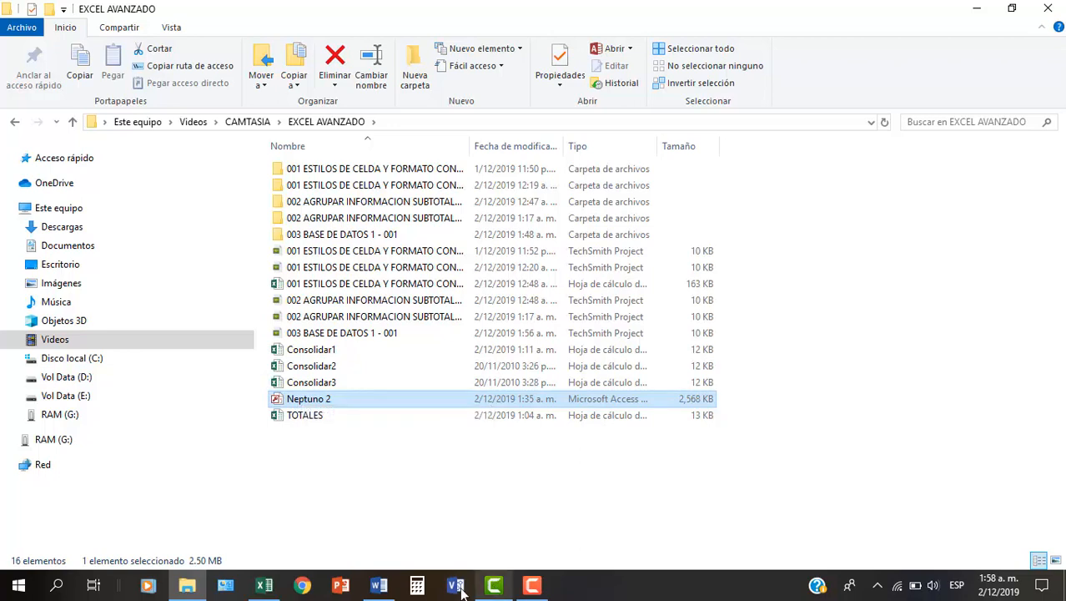
click(263, 585)
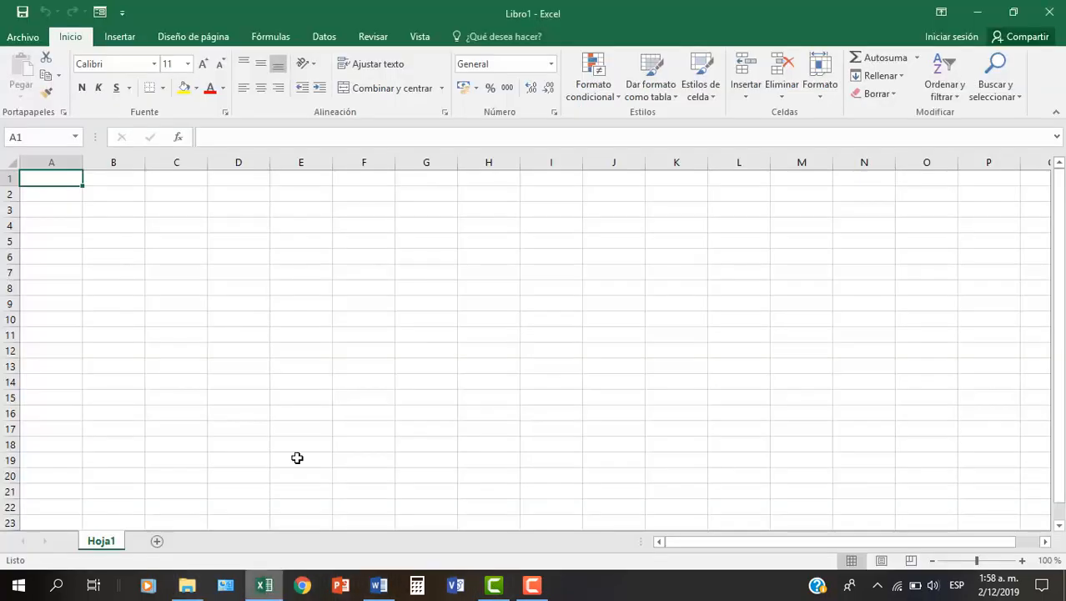
- Start an external data import from an Access database, after viewing the other available source types
click(266, 302)
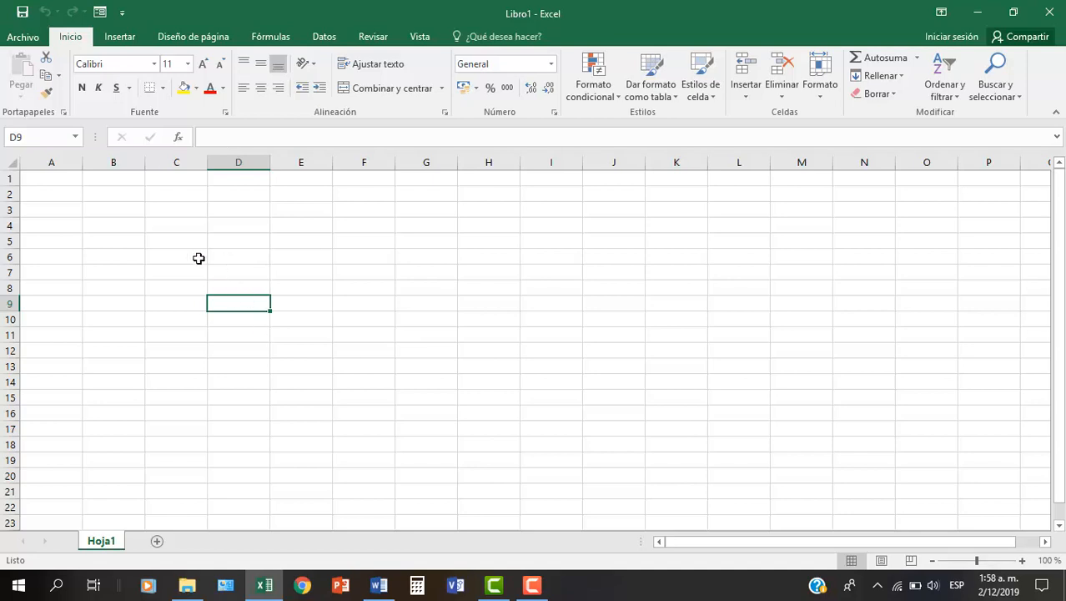
click(121, 37)
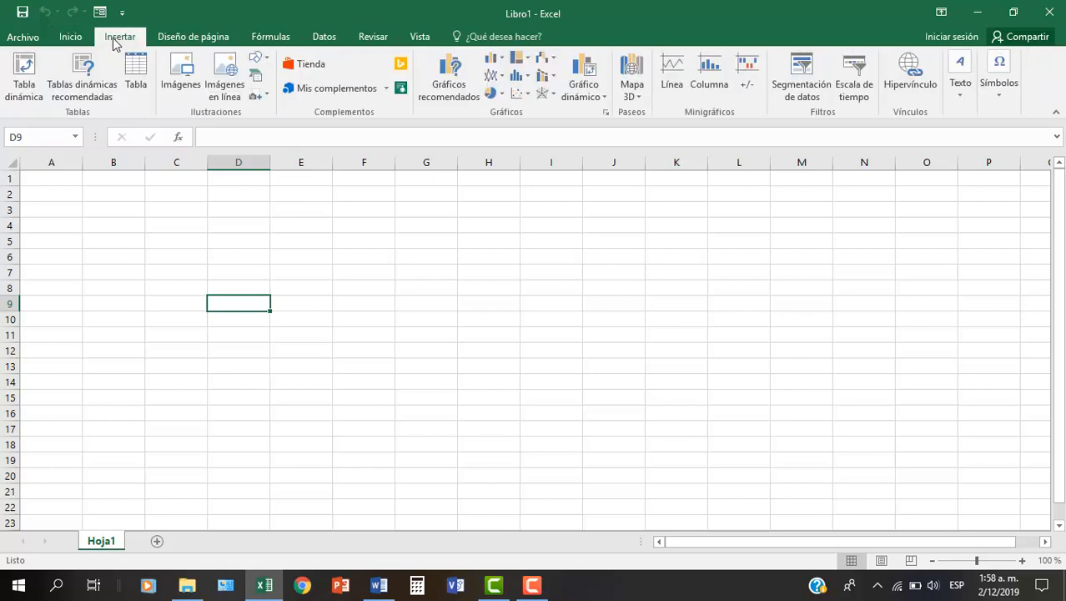
click(325, 38)
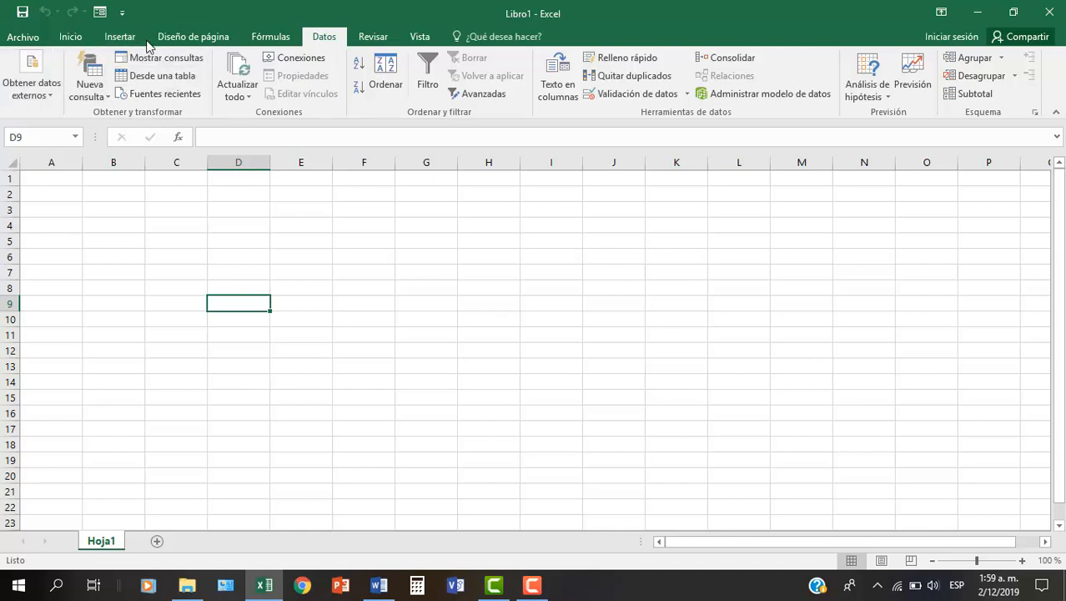
click(48, 98)
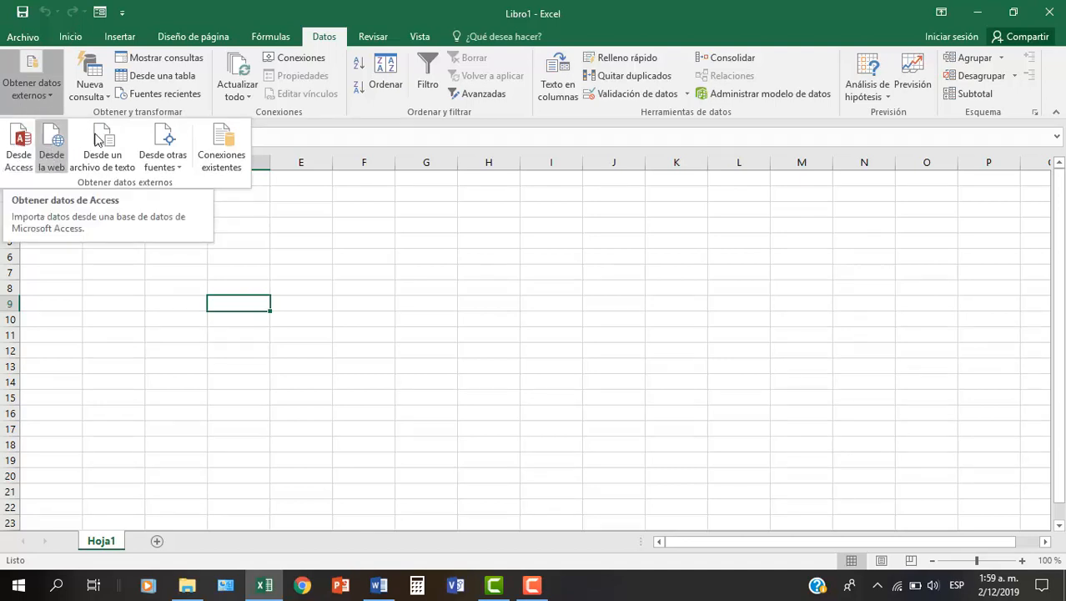
click(162, 160)
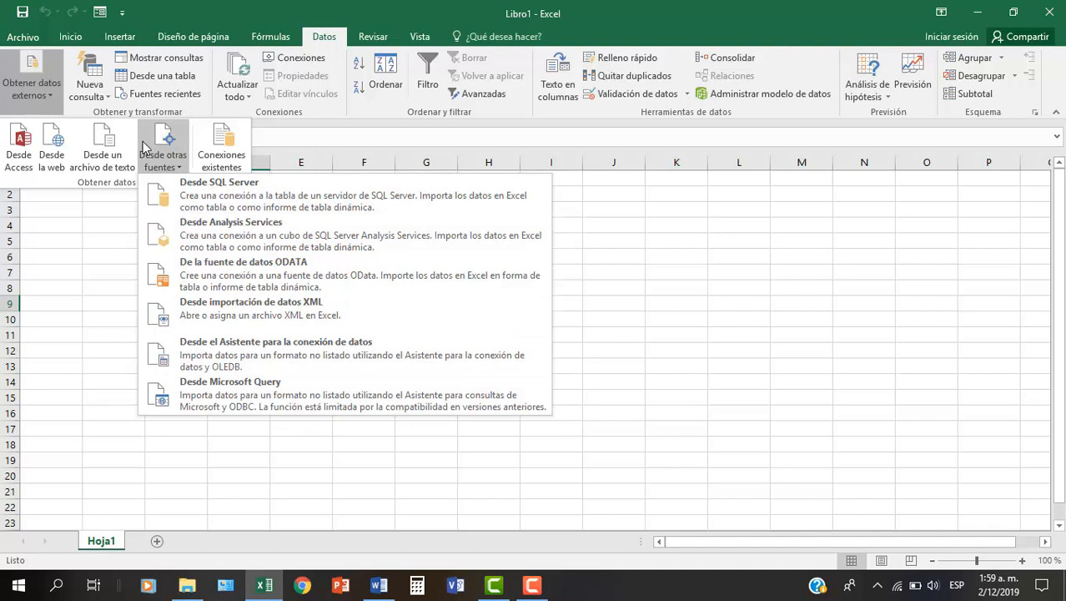
click(18, 149)
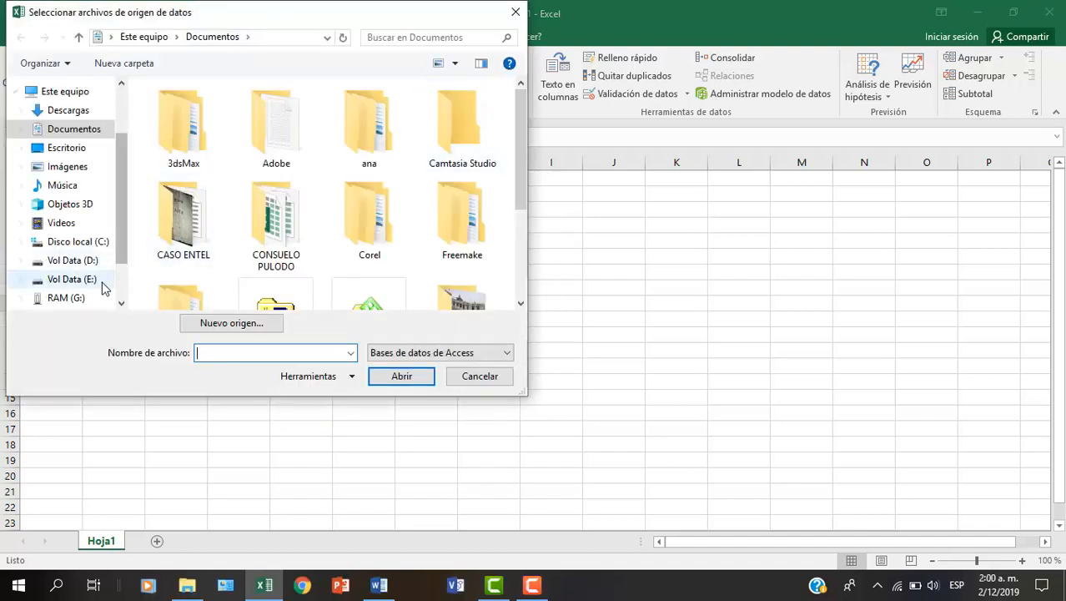
- Open the Neptuno 2 database from the EXCEL AVANZADO folder inside Videos > CAMTASIA as the data source
click(63, 223)
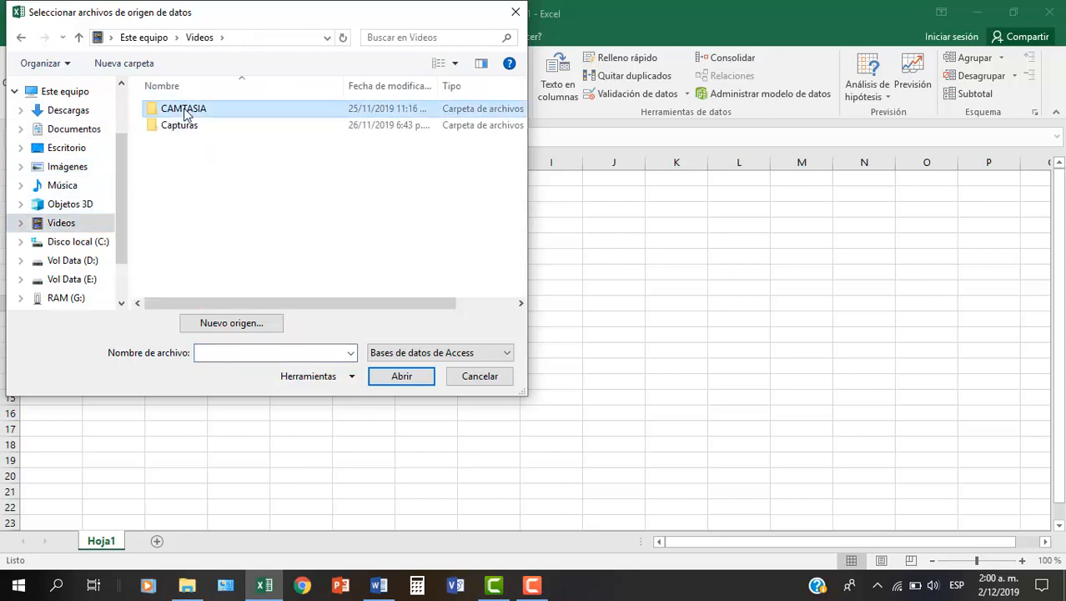
double_click(190, 111)
scroll(364, 213, down, 2)
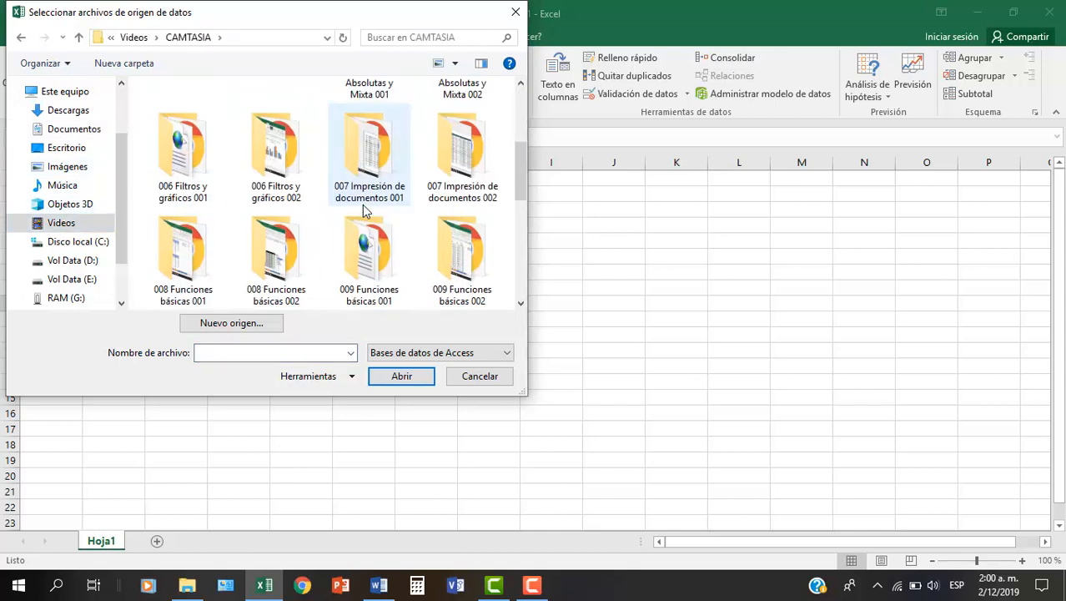
scroll(363, 213, down, 3)
double_click(275, 169)
click(181, 192)
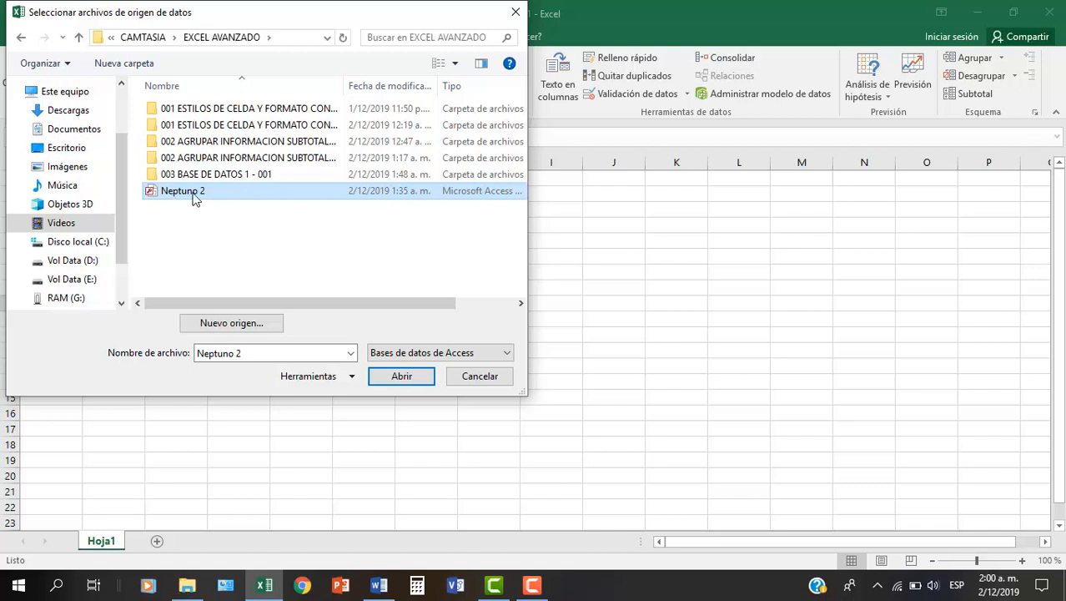
click(400, 378)
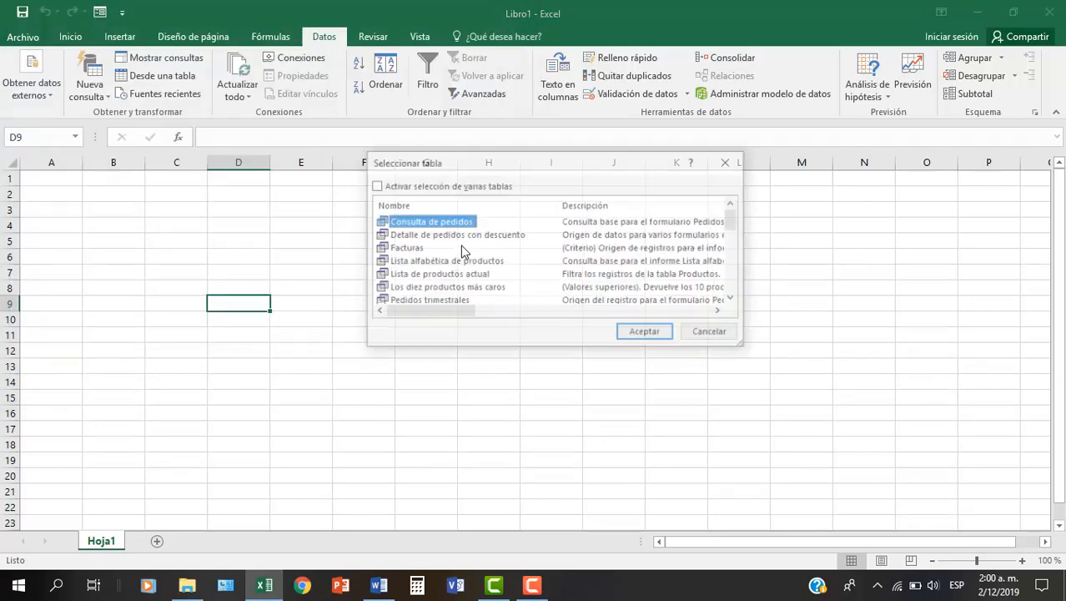
- Enlarge the table selection dialog and examine the list of queries and tables that the database offers
drag(512, 162, 460, 182)
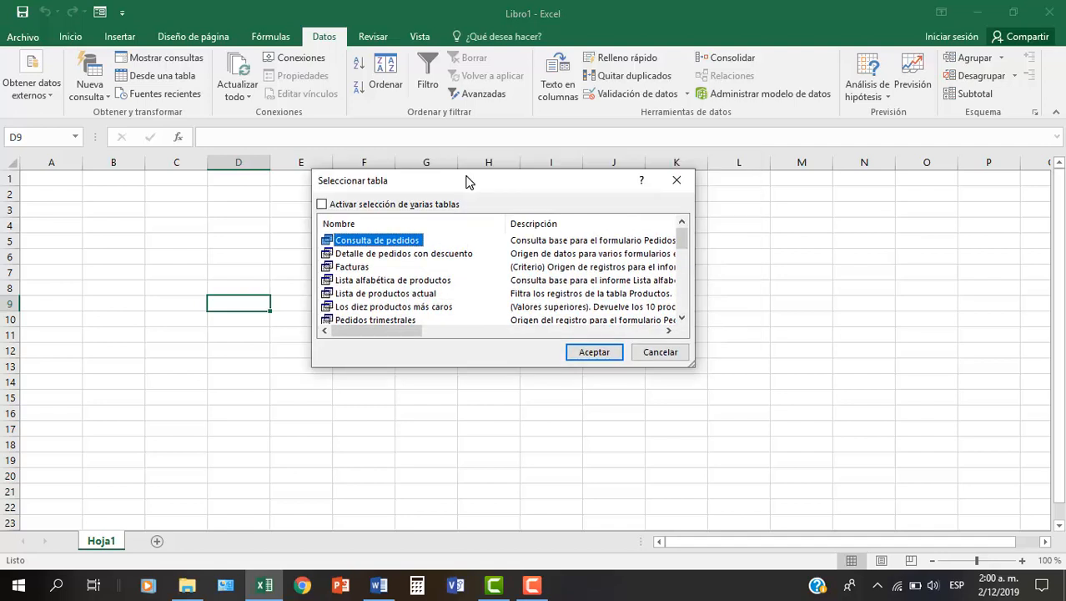
drag(692, 365, 707, 490)
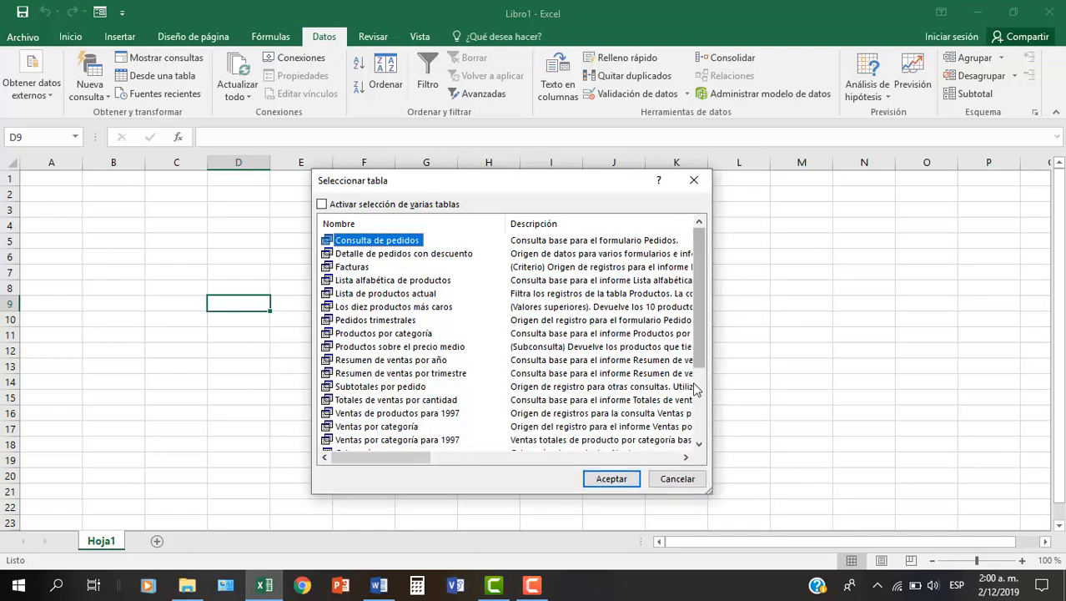
click(695, 385)
click(699, 255)
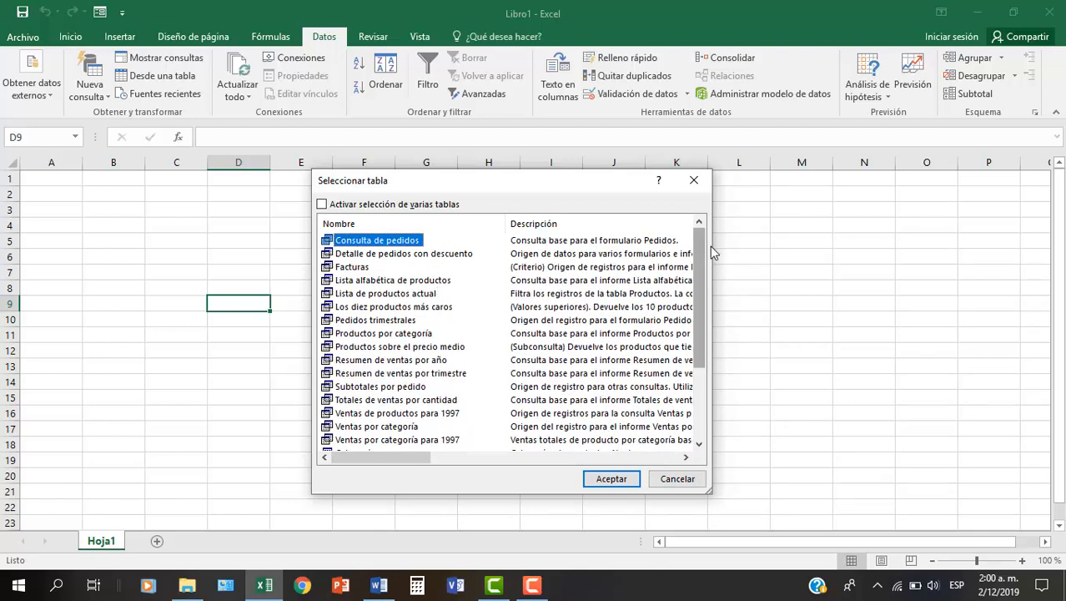
drag(698, 267, 701, 352)
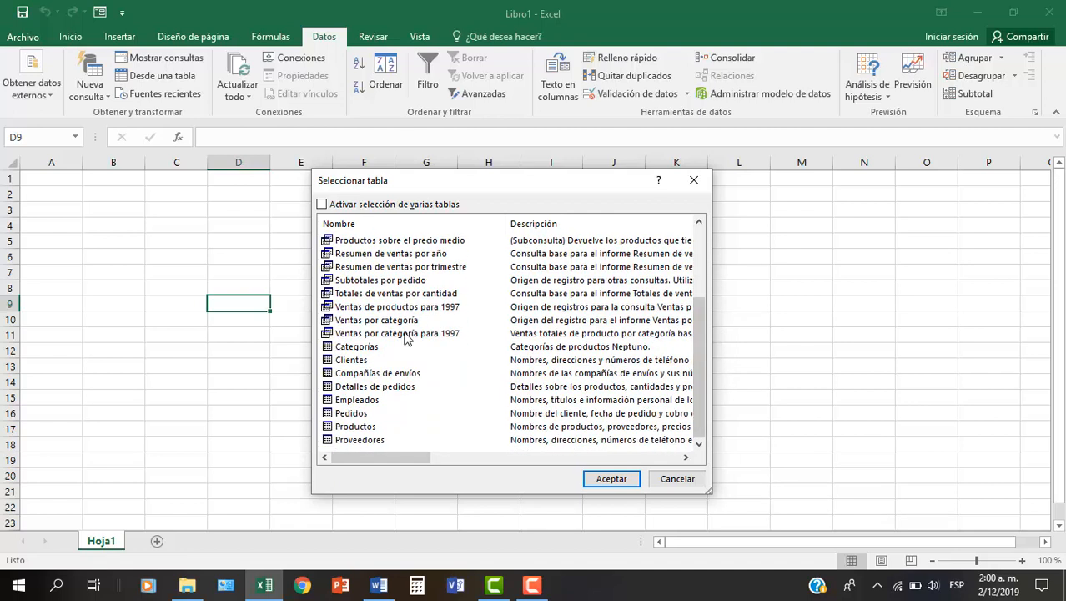
click(349, 360)
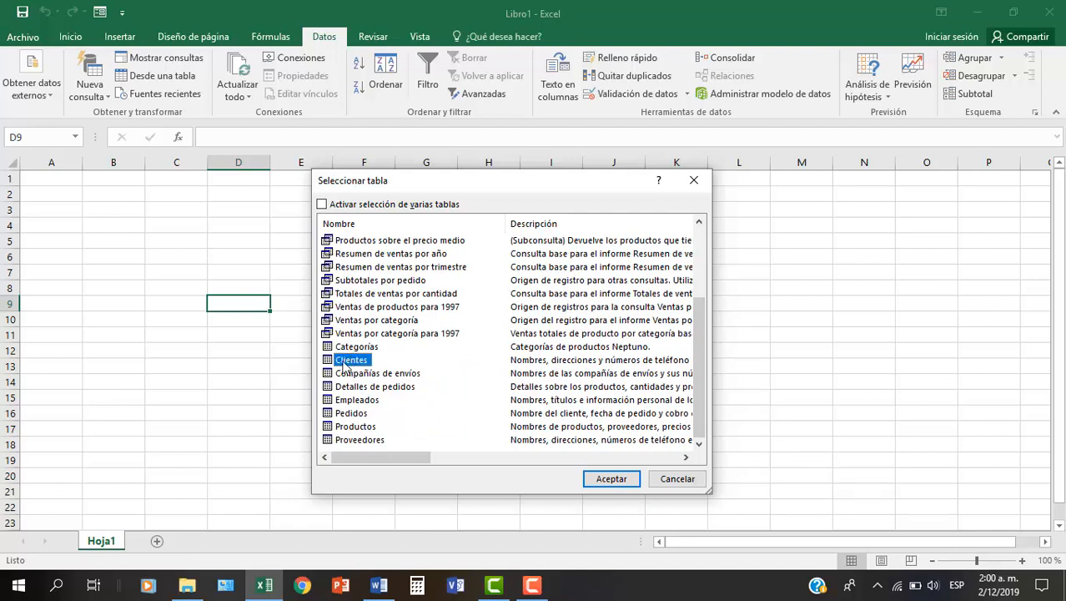
drag(705, 372, 701, 269)
drag(692, 323, 674, 405)
click(339, 347)
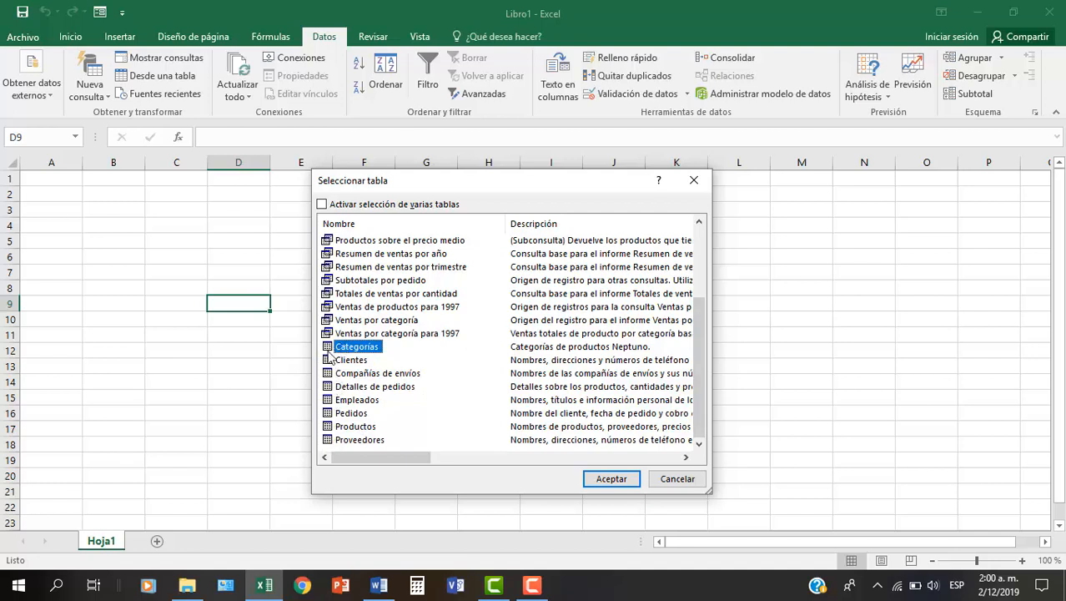
click(349, 294)
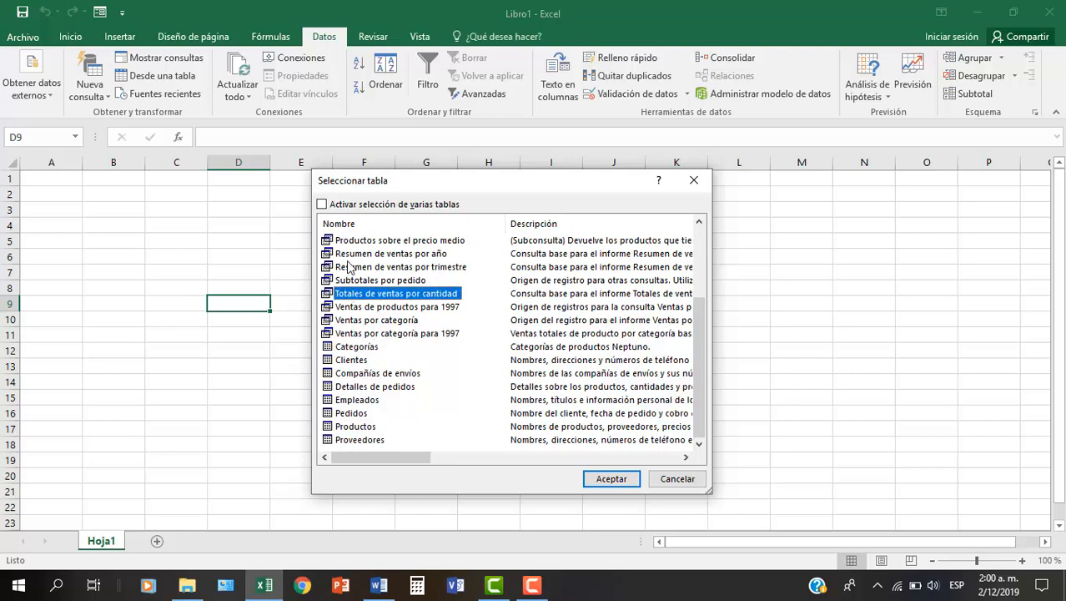
scroll(349, 267, up, 2)
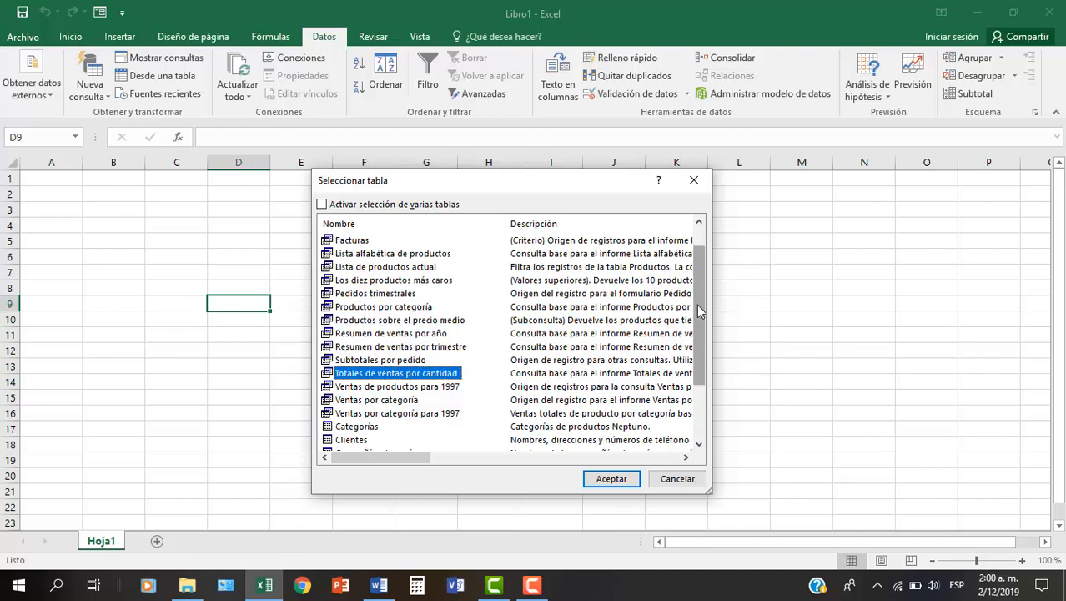
drag(700, 291, 700, 367)
- Import the Clientes table as a table into the existing worksheet, starting at cell A1
double_click(352, 361)
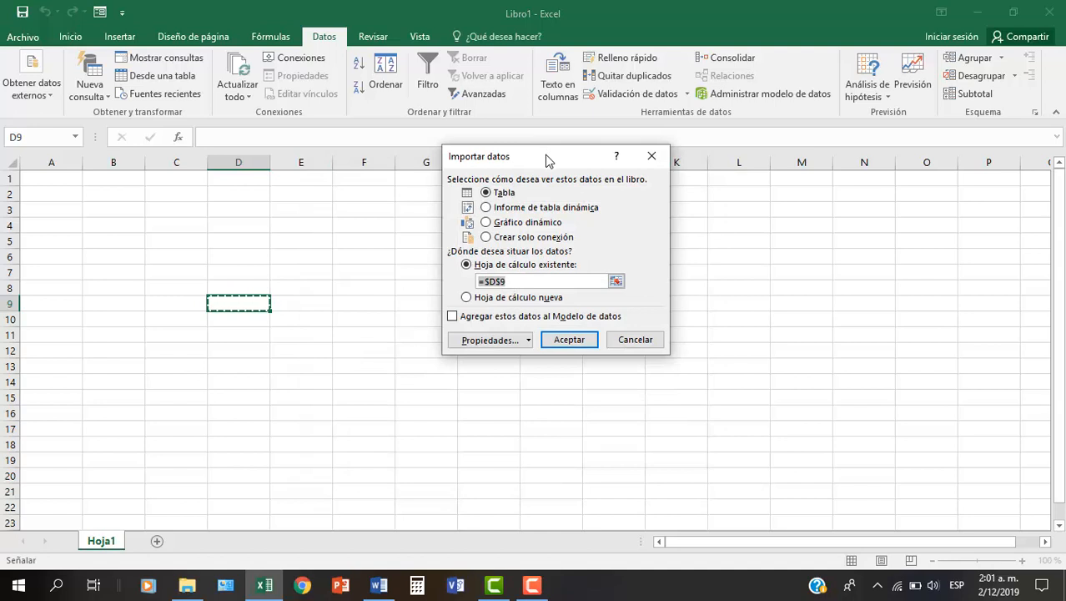
drag(547, 160, 498, 223)
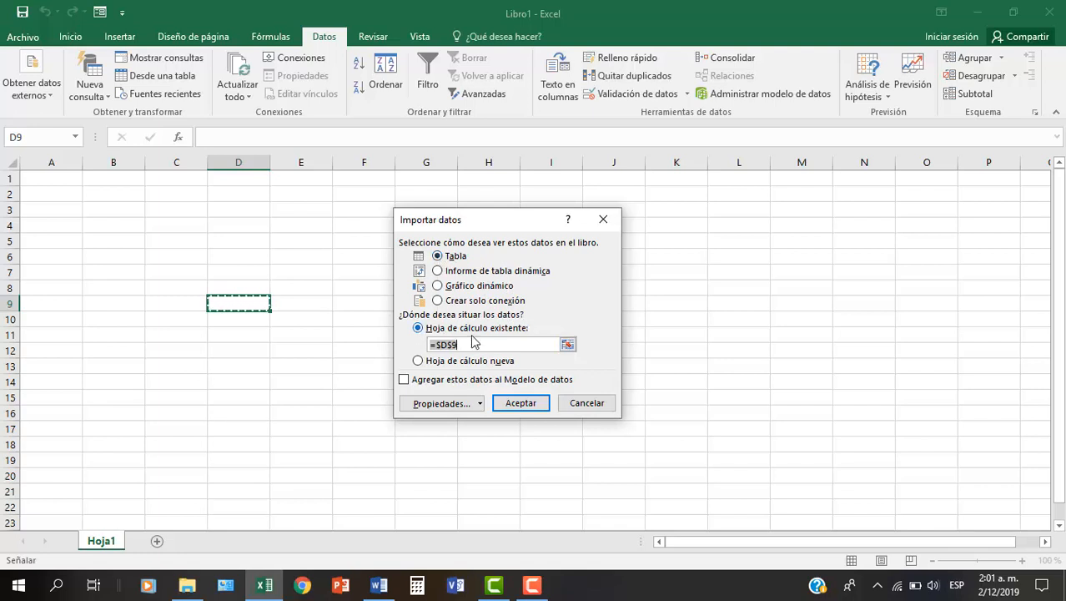
click(50, 178)
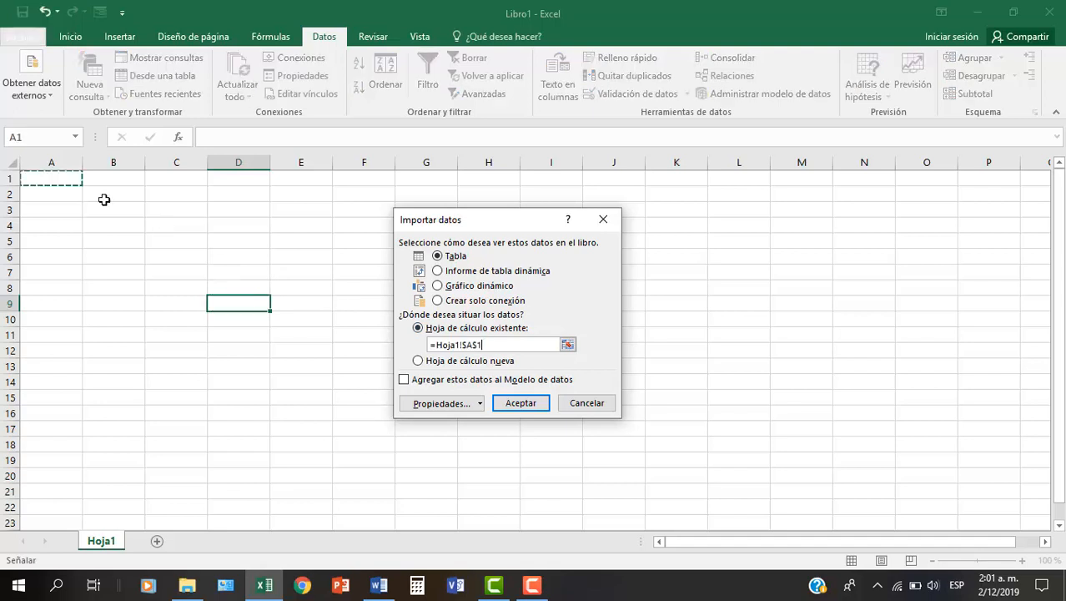
click(521, 404)
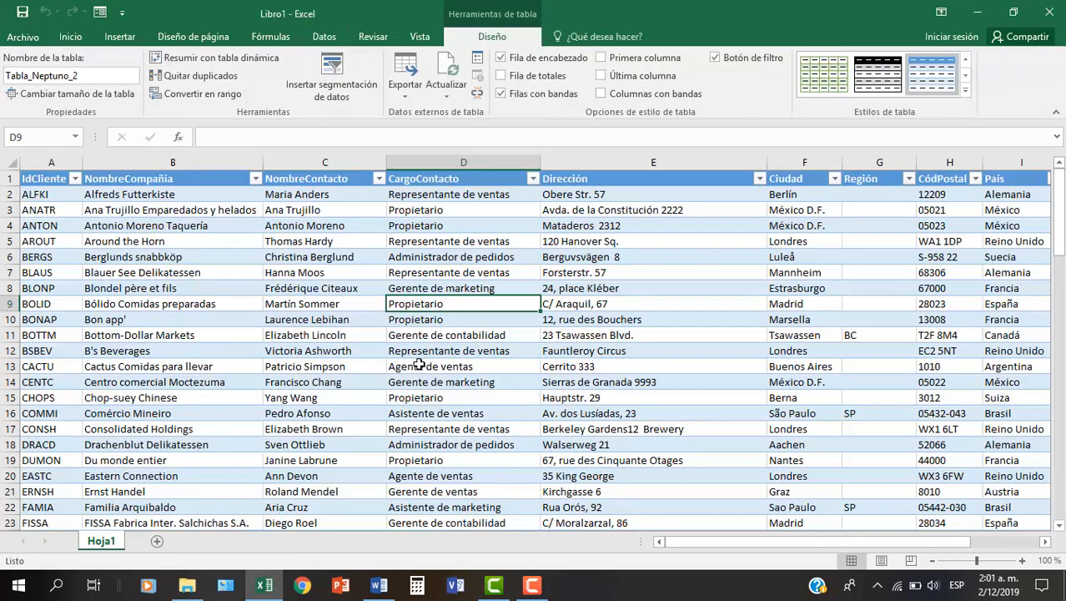
- Look over the imported customer records across the ID, company, contact and job title columns
click(472, 244)
mouse_move(697, 549)
mouse_down()
mouse_move(756, 550)
mouse_move(693, 539)
mouse_up()
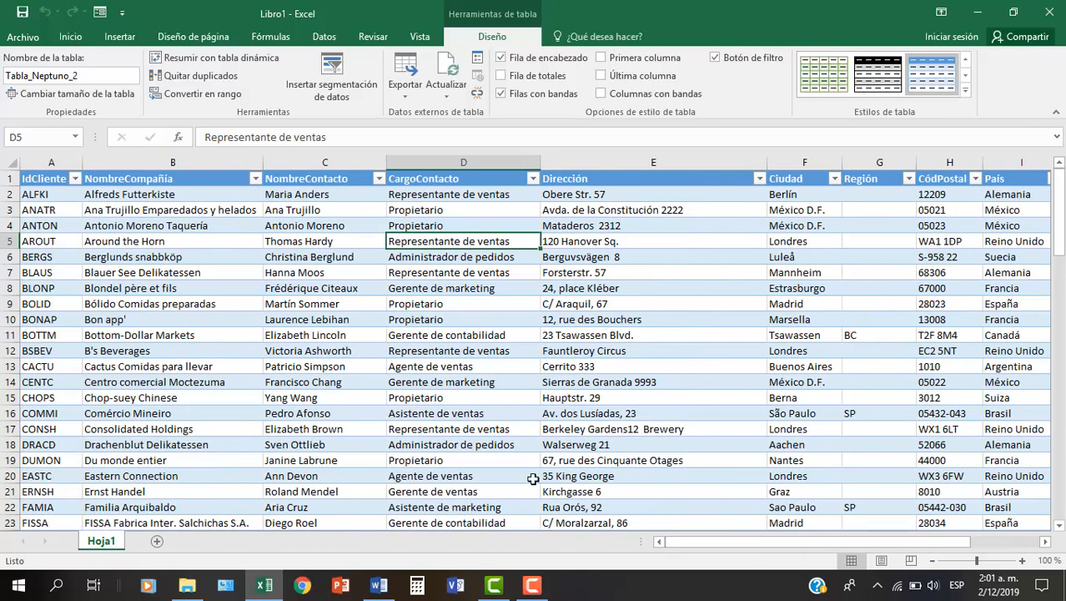
click(171, 259)
click(42, 177)
click(179, 198)
click(327, 319)
click(510, 291)
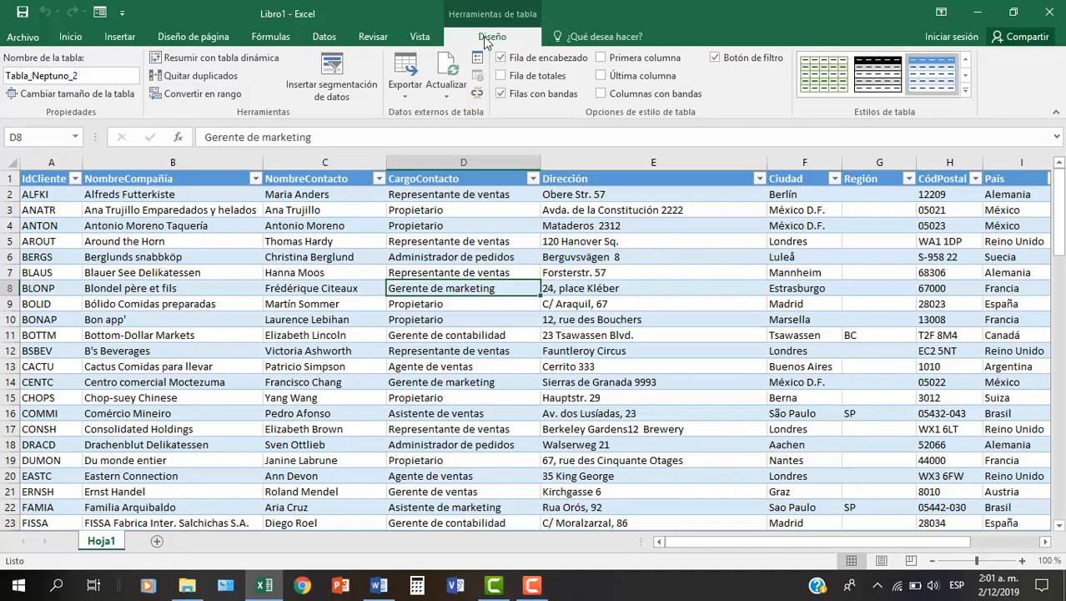
- Rename the Hoja1 worksheet as CLIENTES
click(101, 542)
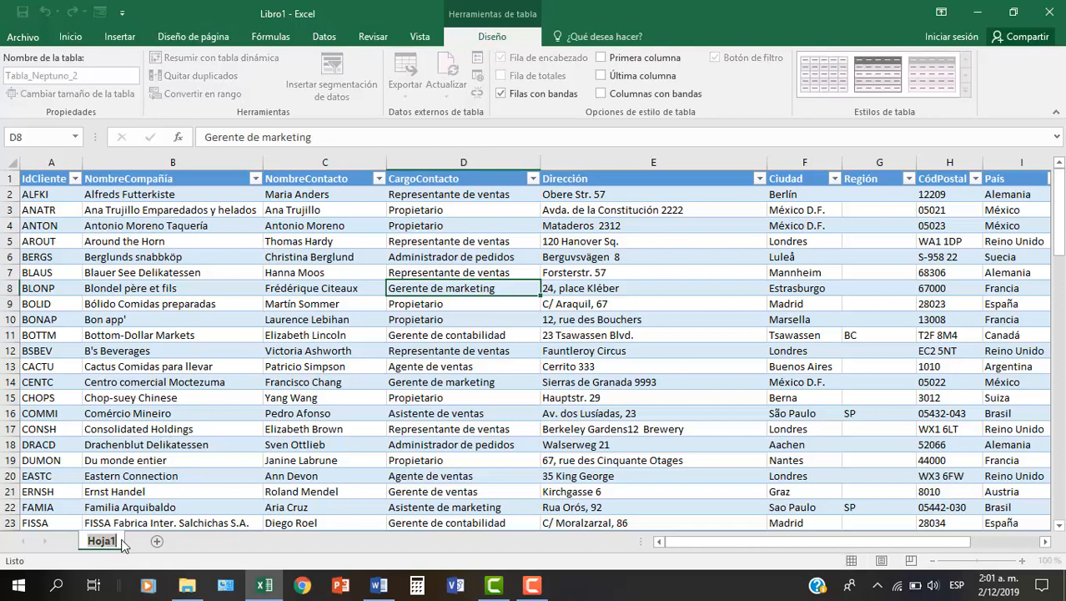
text(CLIENTES)
key(Return)
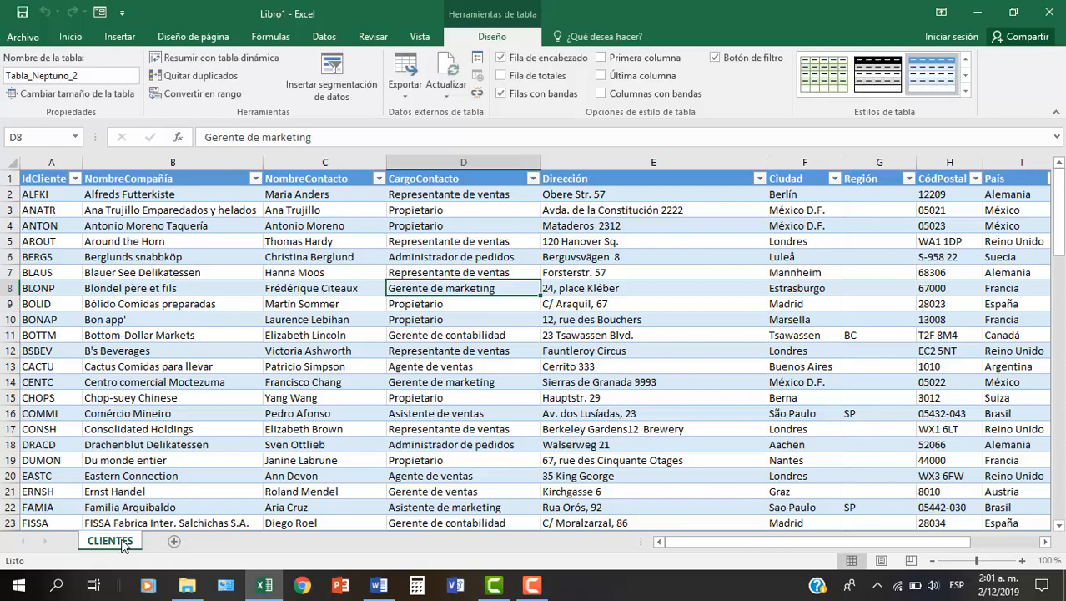
- Add a new worksheet after CLIENTES and start an external data import from an Access database
click(174, 541)
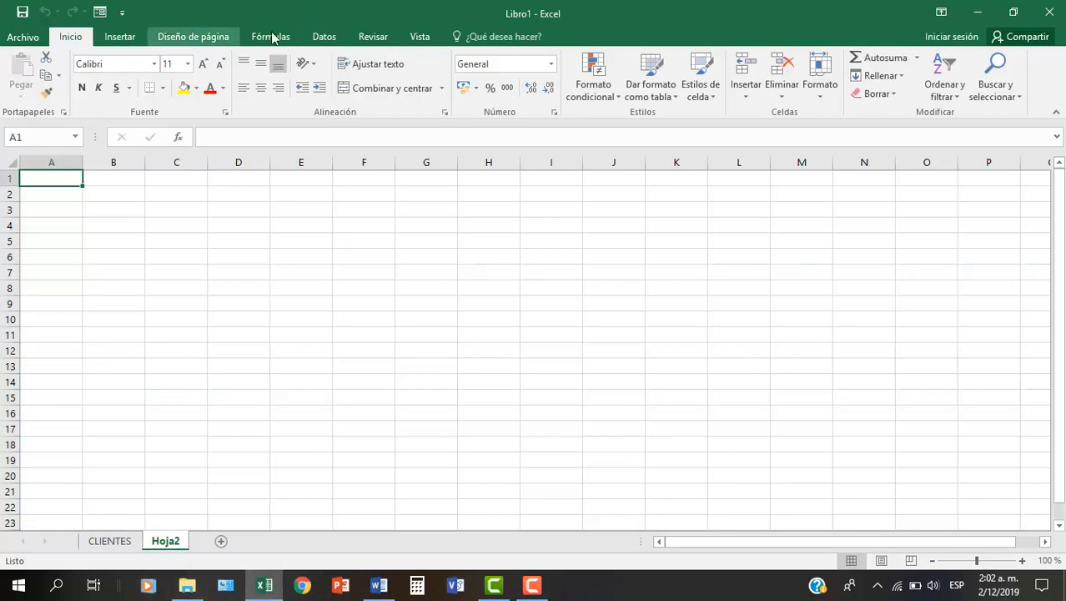
click(322, 37)
click(31, 87)
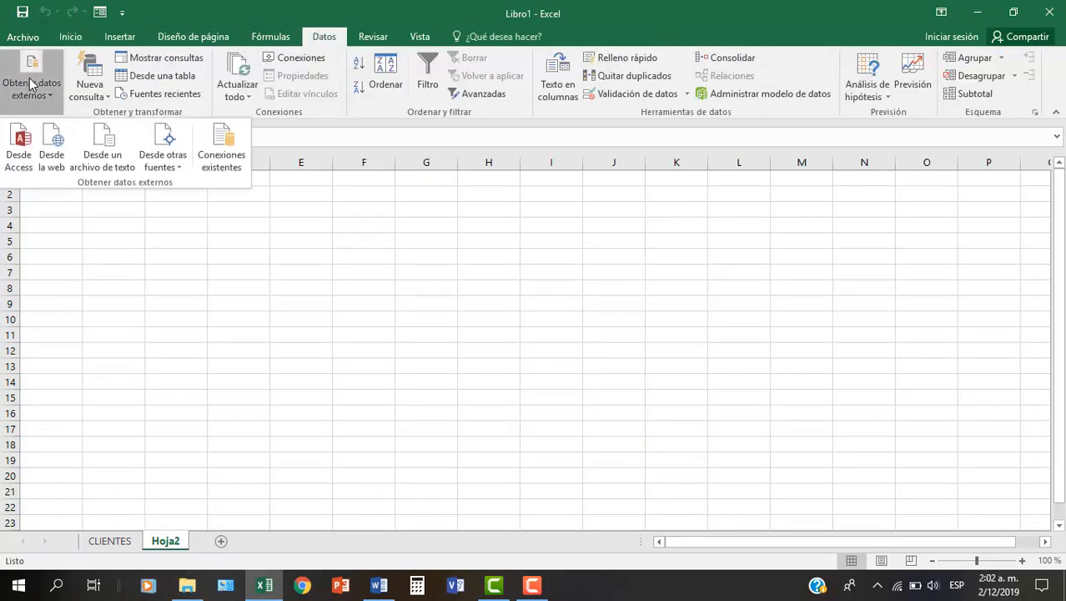
click(20, 142)
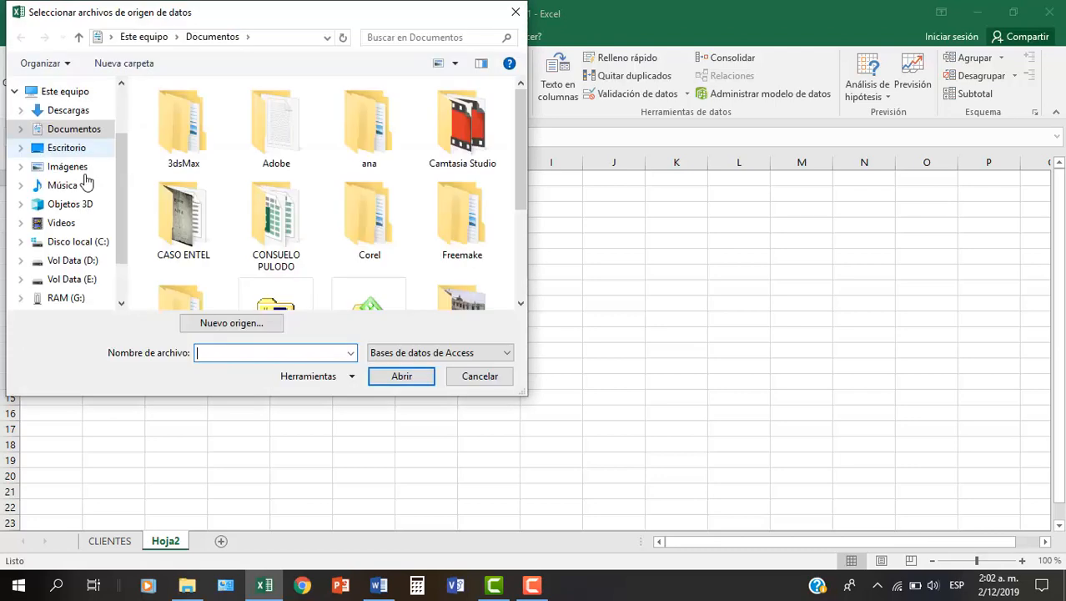
- Open the Neptuno 2 database from Videos > CAMTASIA > EXCEL AVANZADO as the data source for Hoja2
drag(520, 160, 520, 243)
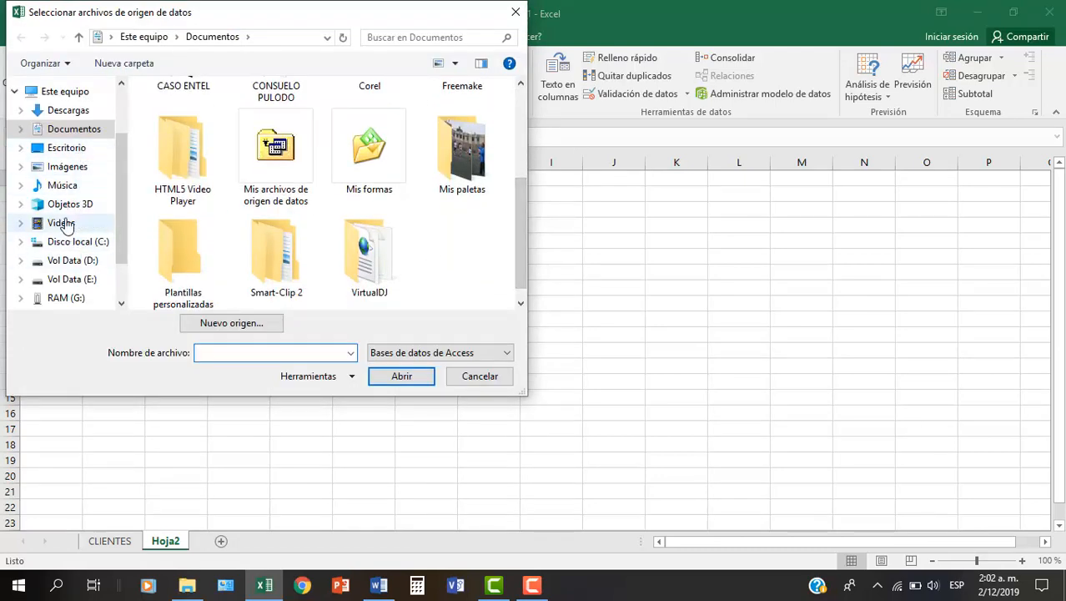
click(63, 223)
double_click(205, 111)
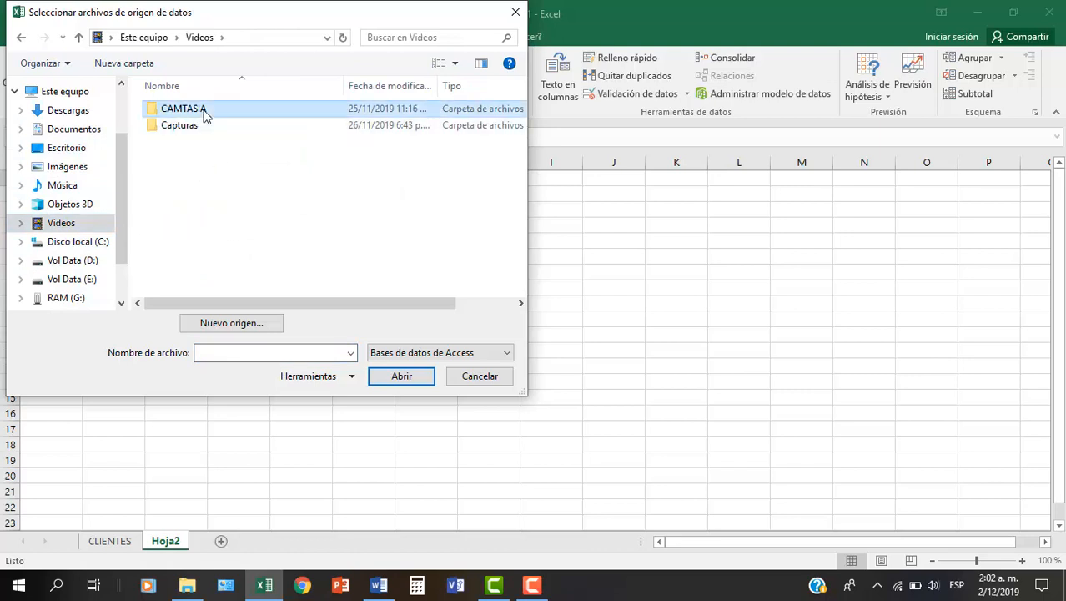
scroll(310, 236, down, 5)
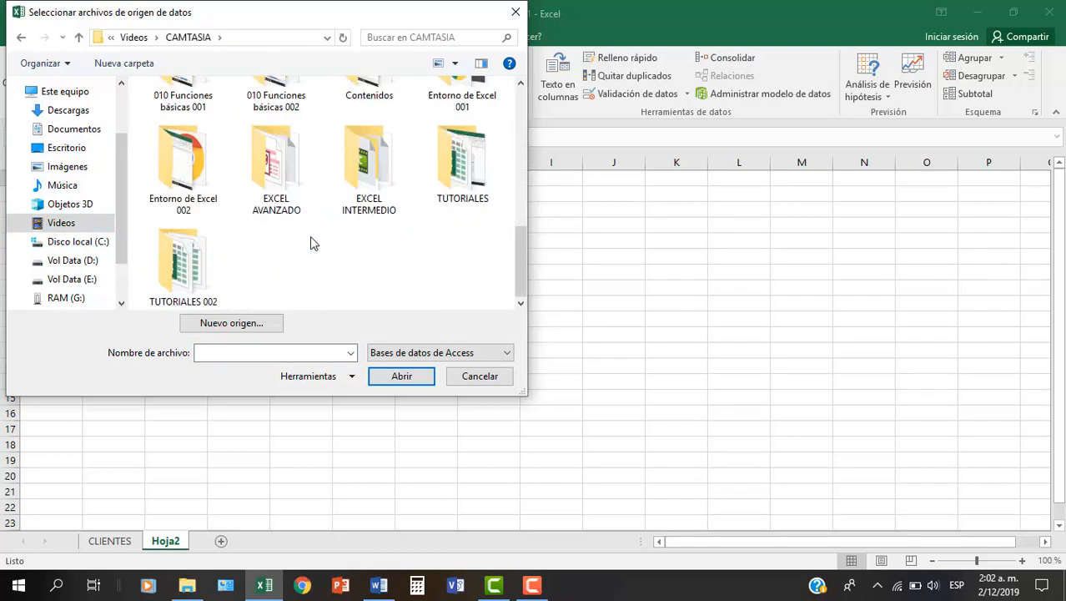
double_click(279, 198)
click(174, 191)
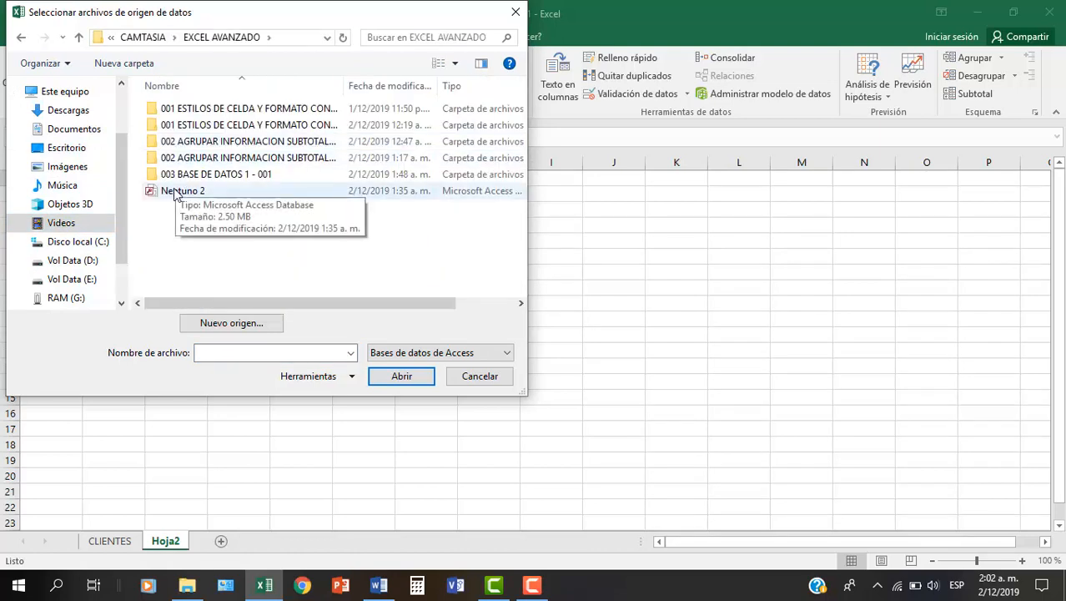
double_click(173, 190)
- Import the Proveedores table as a table into Hoja2, starting at cell A1
drag(686, 282, 686, 347)
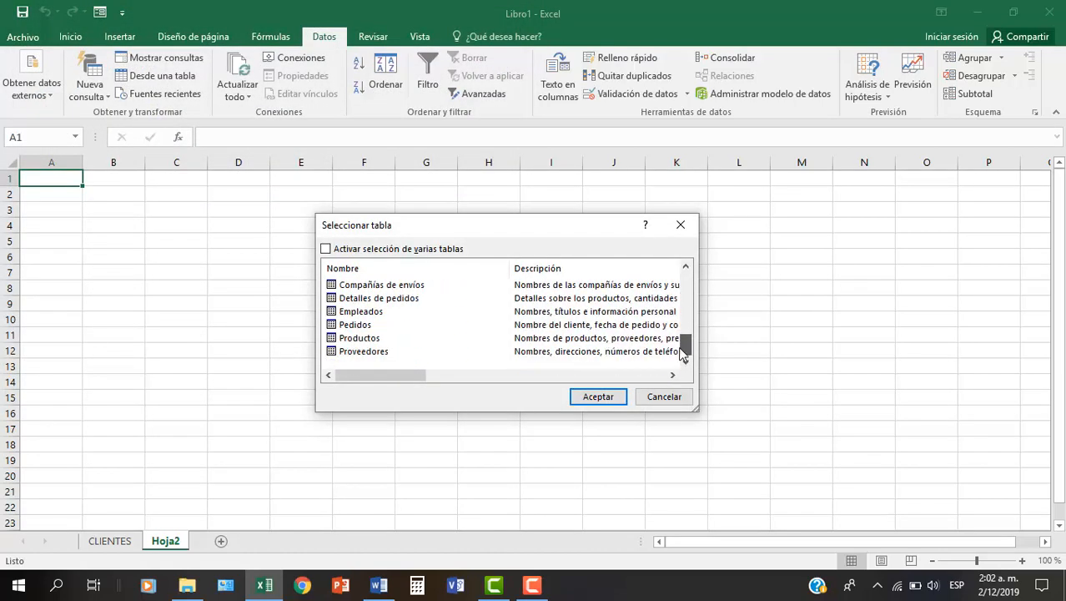
click(360, 354)
double_click(371, 354)
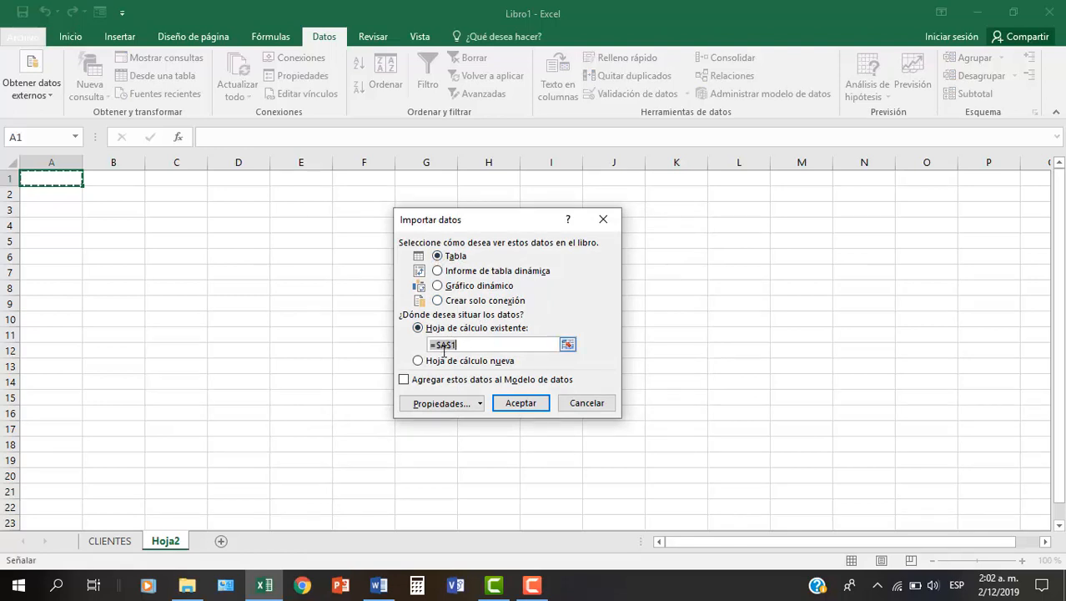
click(519, 404)
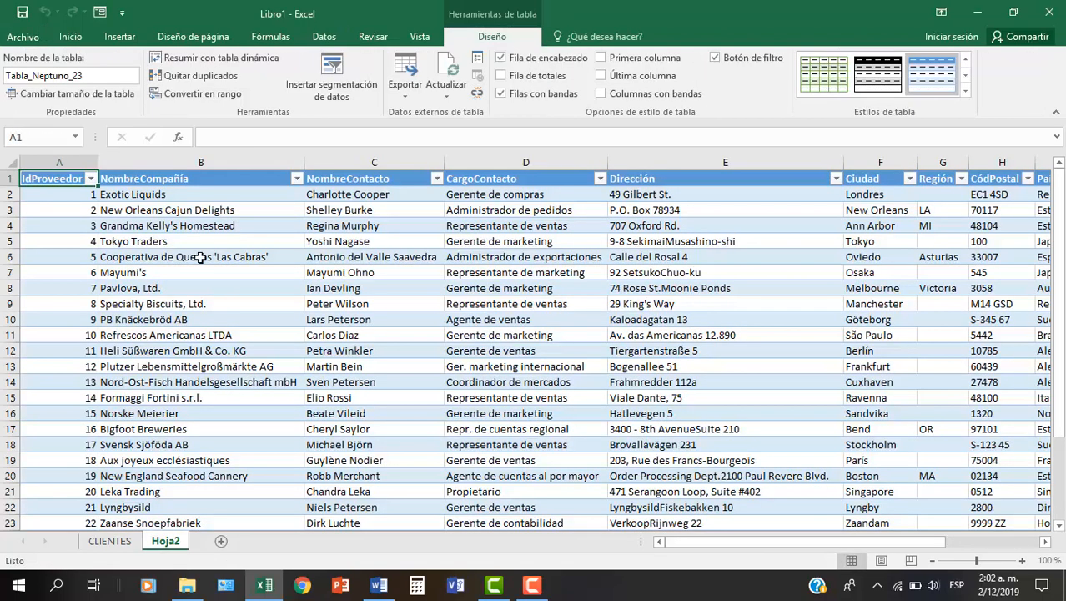
- Rename the Hoja2 worksheet as PROVEEDORES
double_click(177, 541)
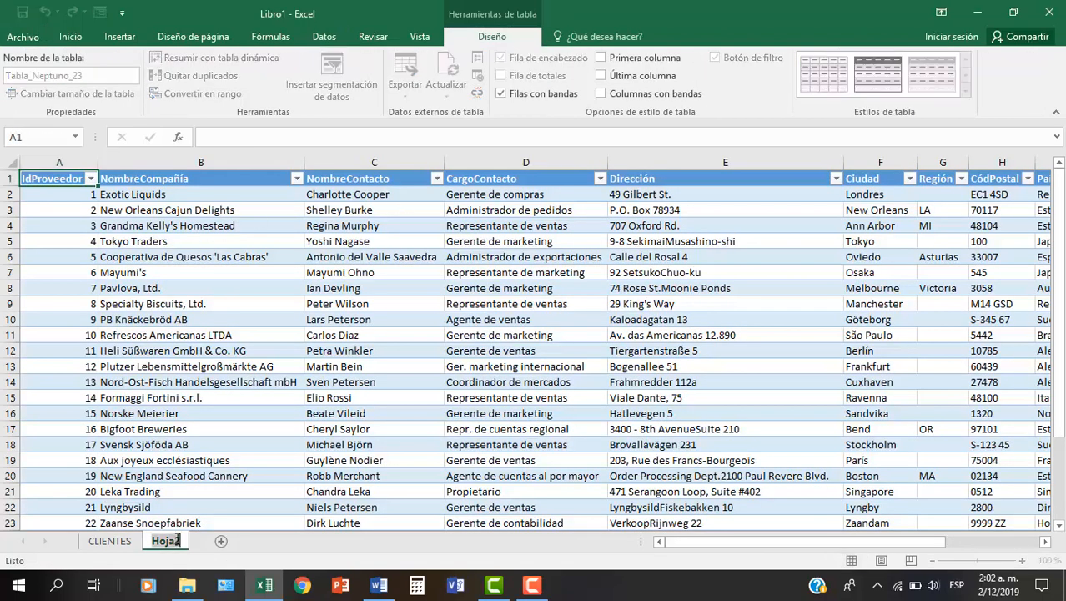
text(PROV)
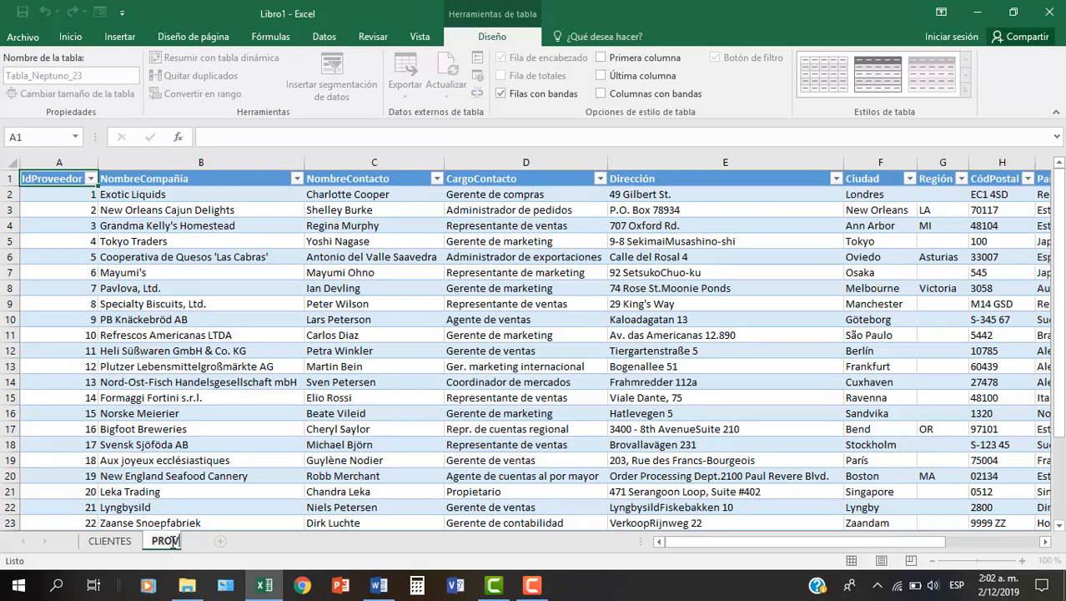
text(EEDORES)
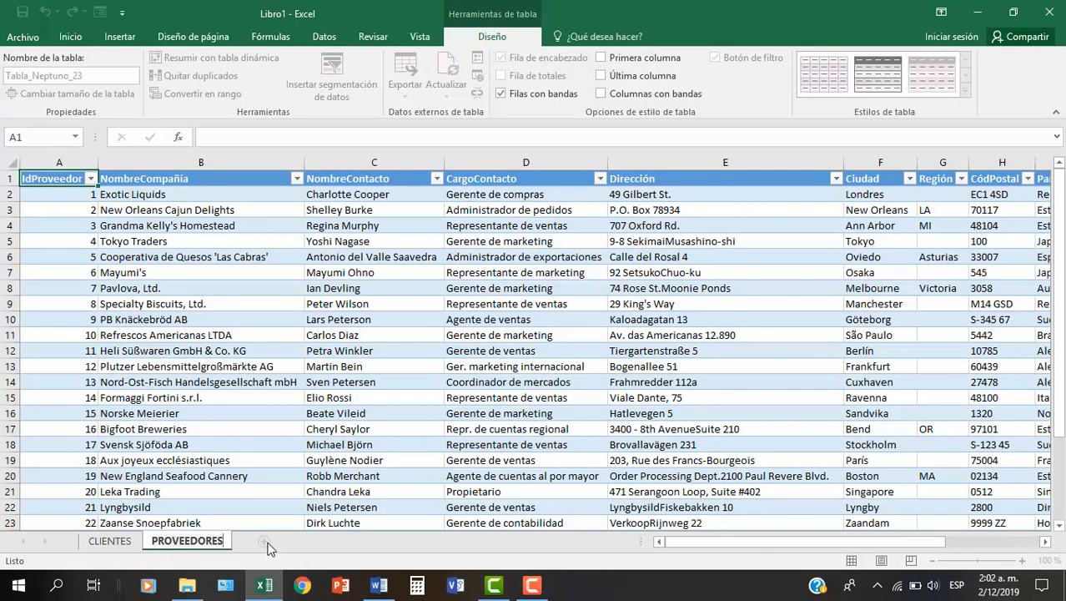
- Add a new worksheet after PROVEEDORES and start another external data import from an Access database
click(264, 543)
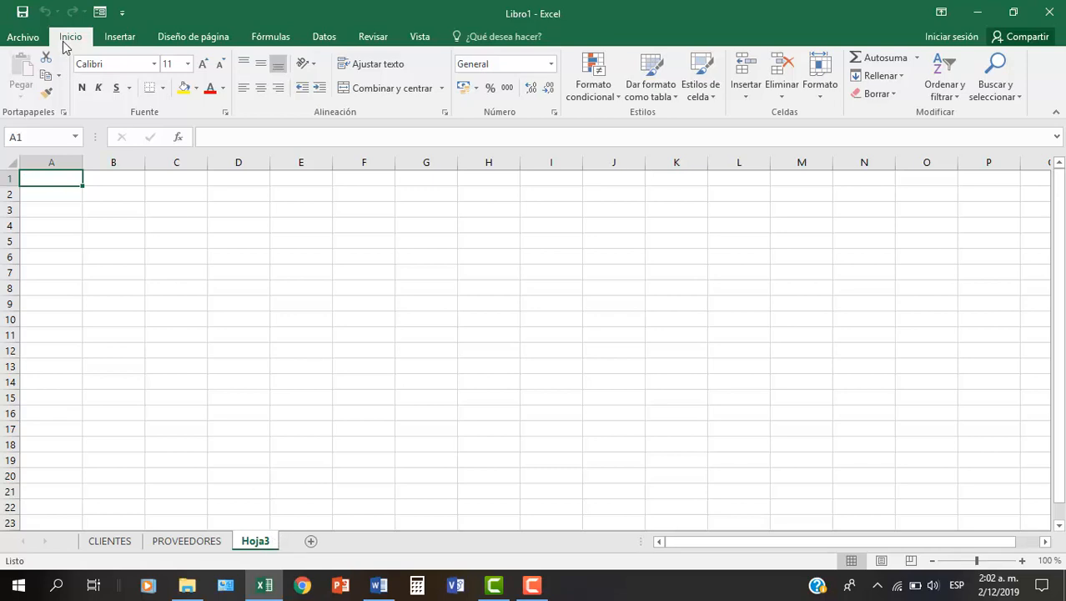
click(325, 42)
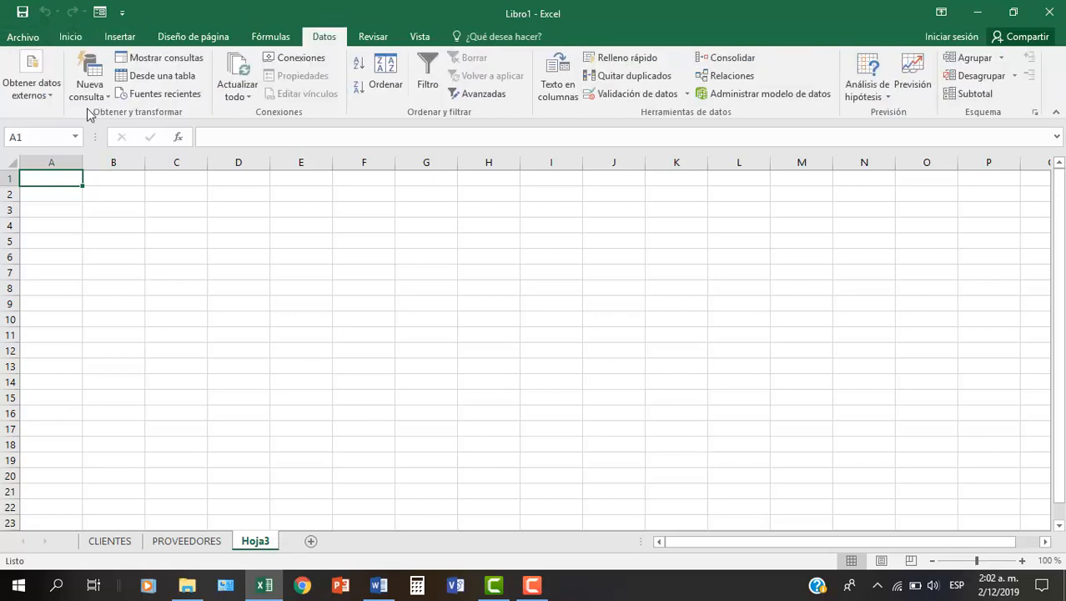
click(26, 92)
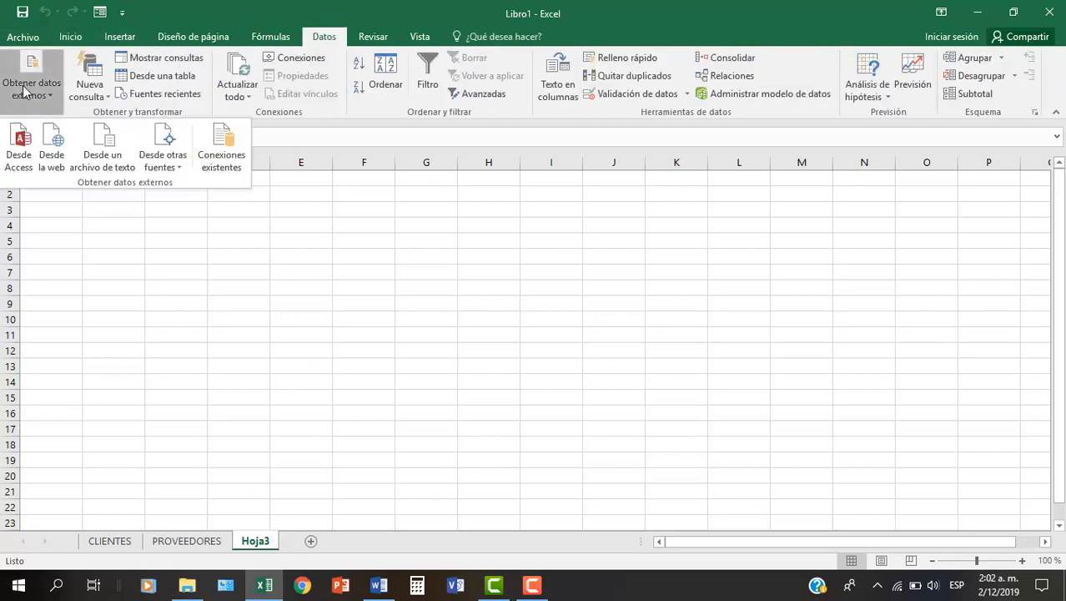
click(26, 155)
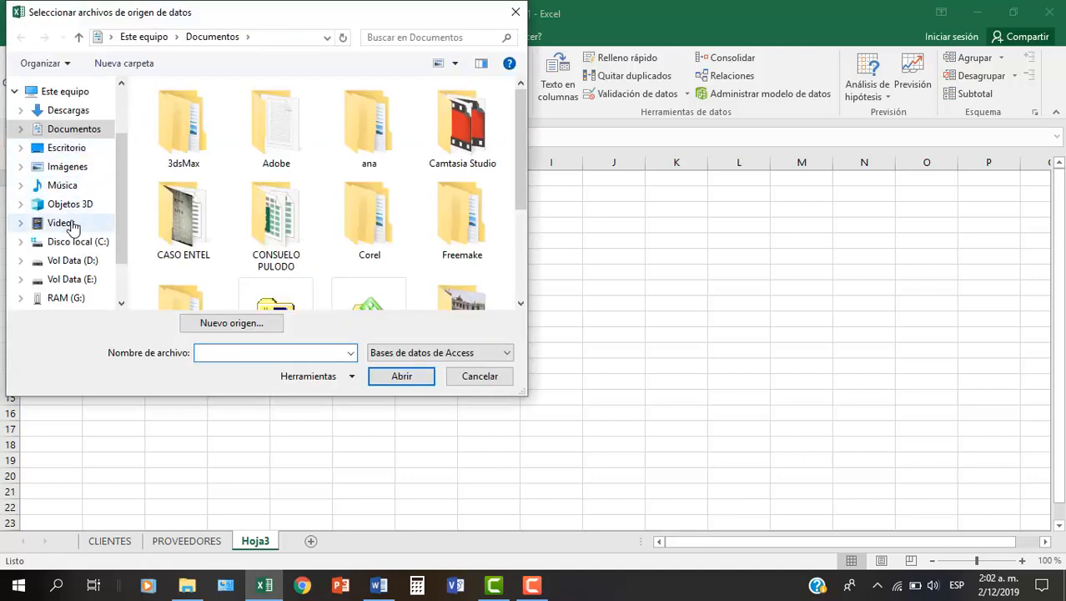
- Open the Neptuno 2 database from Videos > CAMTASIA > EXCEL AVANZADO as the data source for Hoja3
click(74, 225)
click(190, 107)
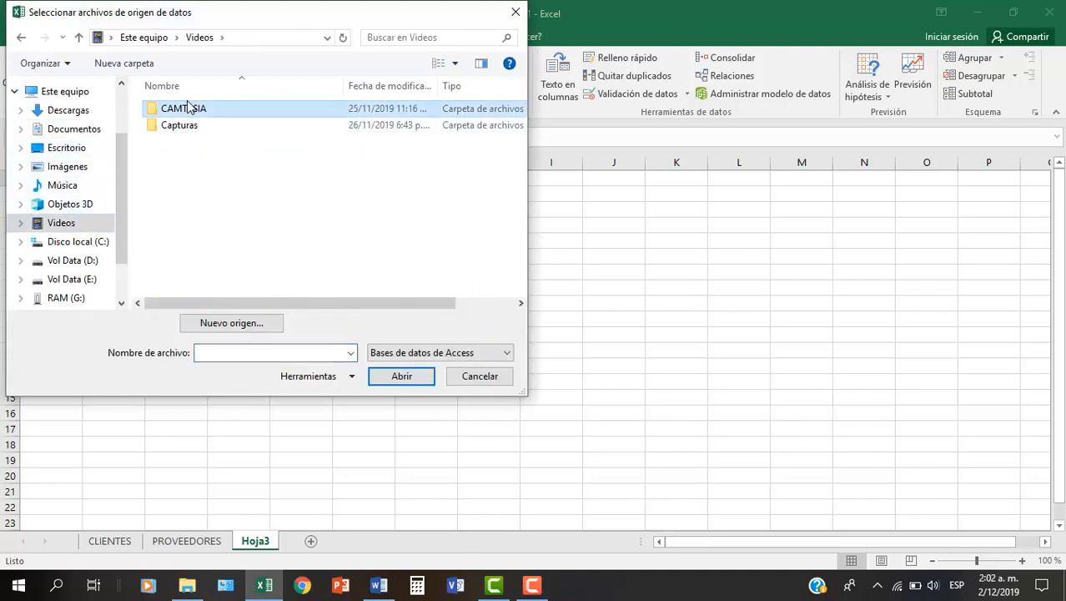
double_click(189, 108)
scroll(214, 174, down, 6)
double_click(269, 180)
double_click(191, 196)
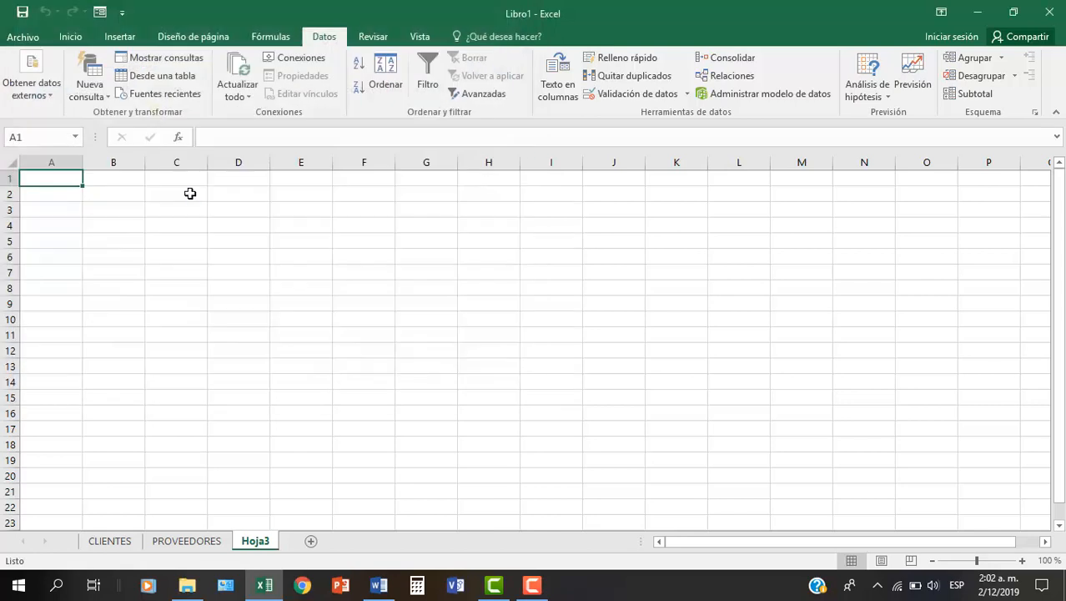
- Import the Categorías table as a table into Hoja3, starting at cell A1
drag(680, 288, 684, 349)
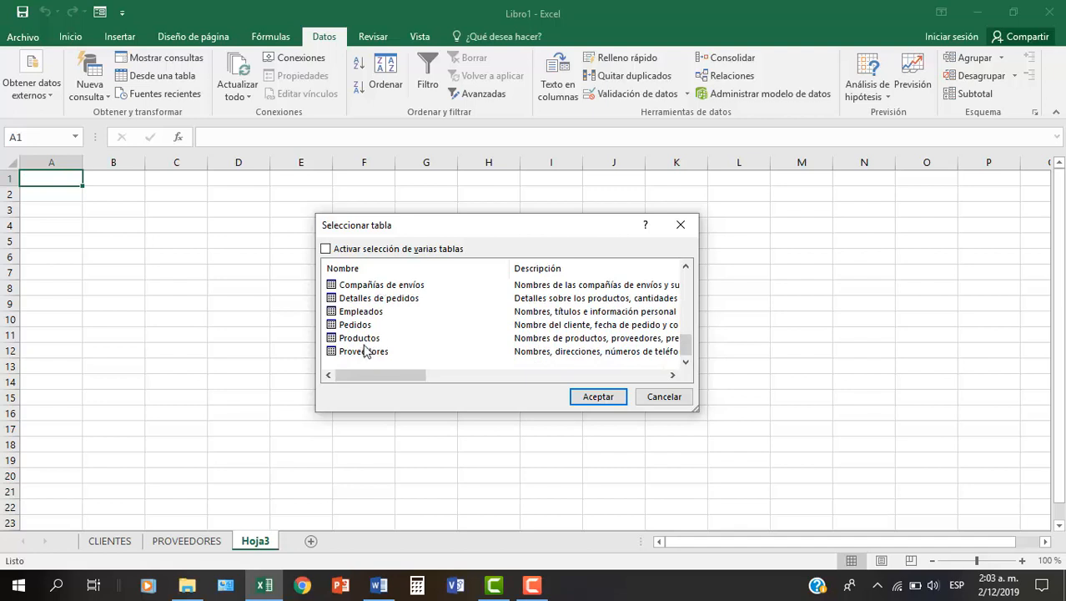
scroll(363, 328, up, 2)
scroll(364, 327, down, 1)
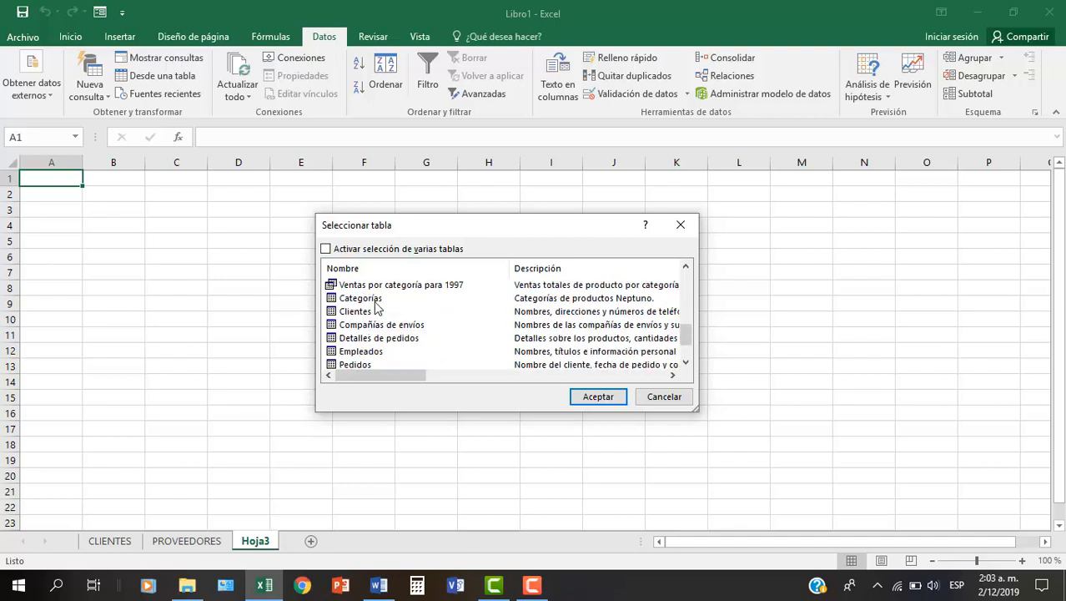
click(376, 302)
double_click(374, 302)
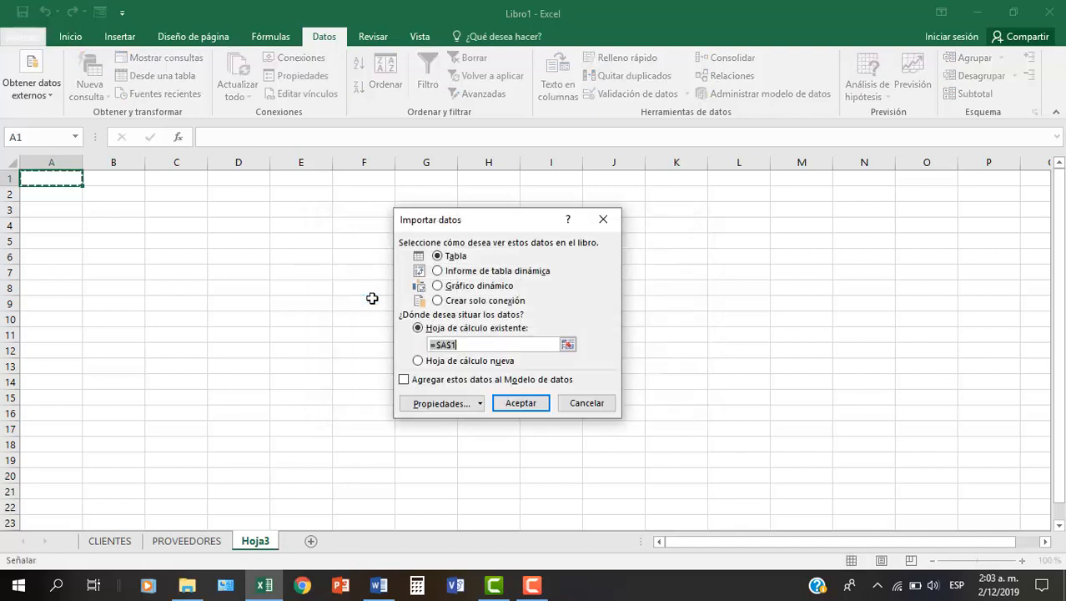
click(528, 405)
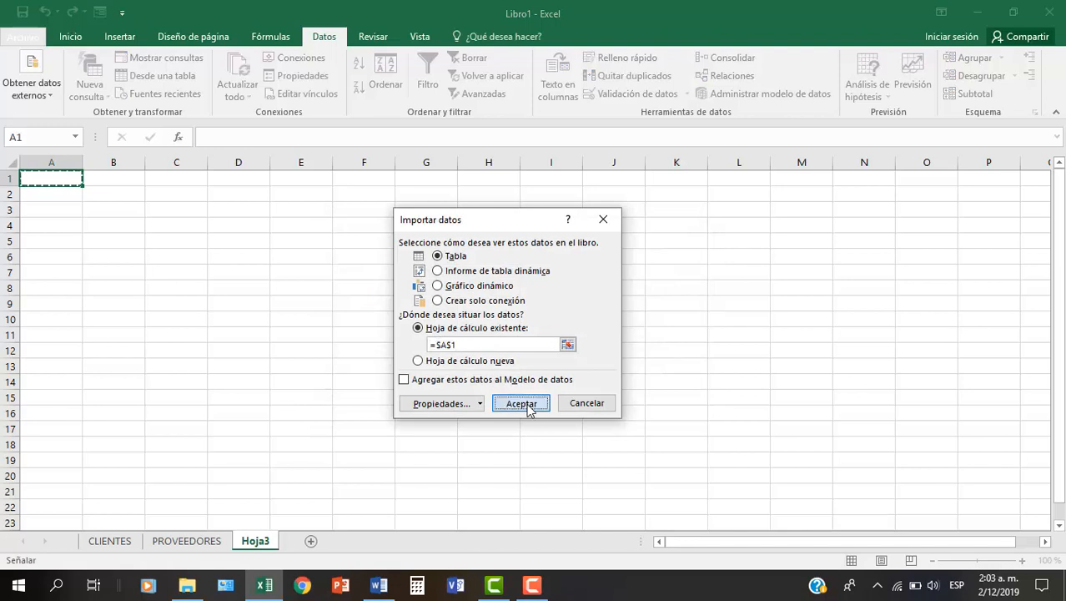
click(158, 209)
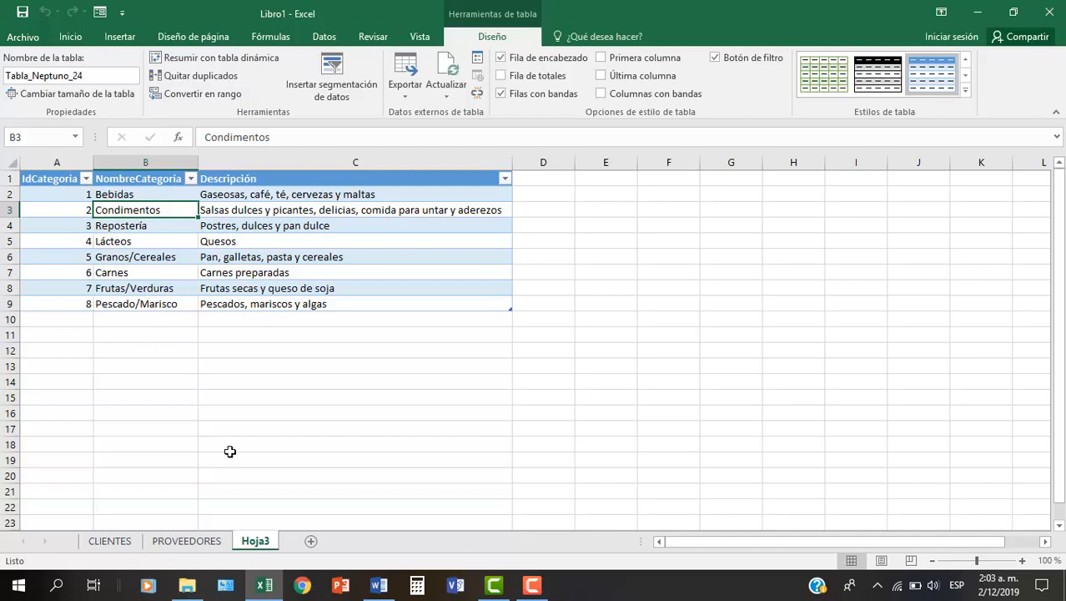
- Add a new worksheet after Hoja3 and start an external data import from an Access database
click(311, 541)
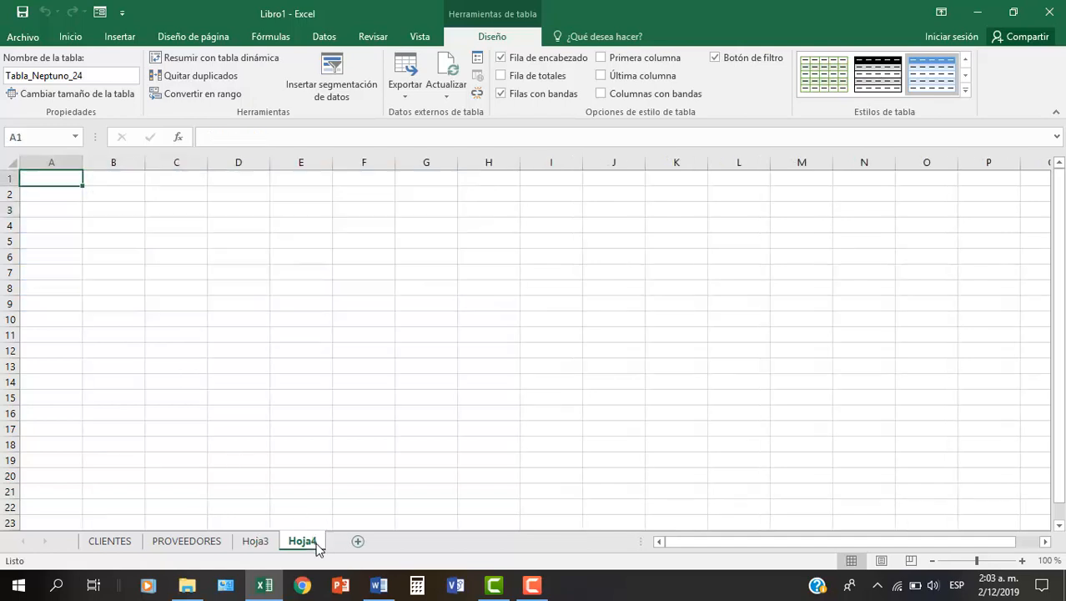
click(334, 35)
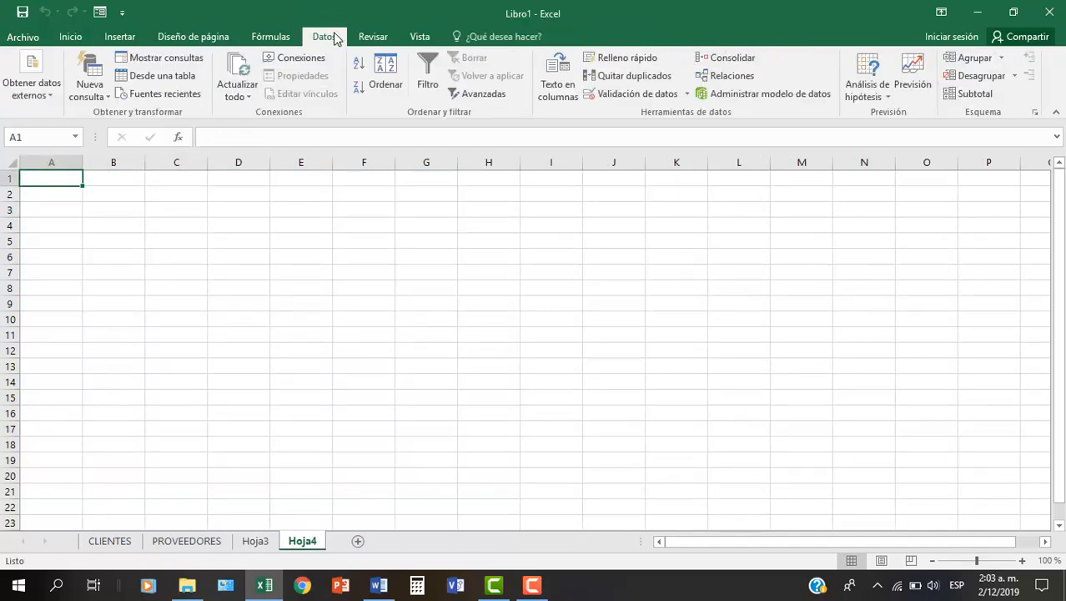
click(29, 81)
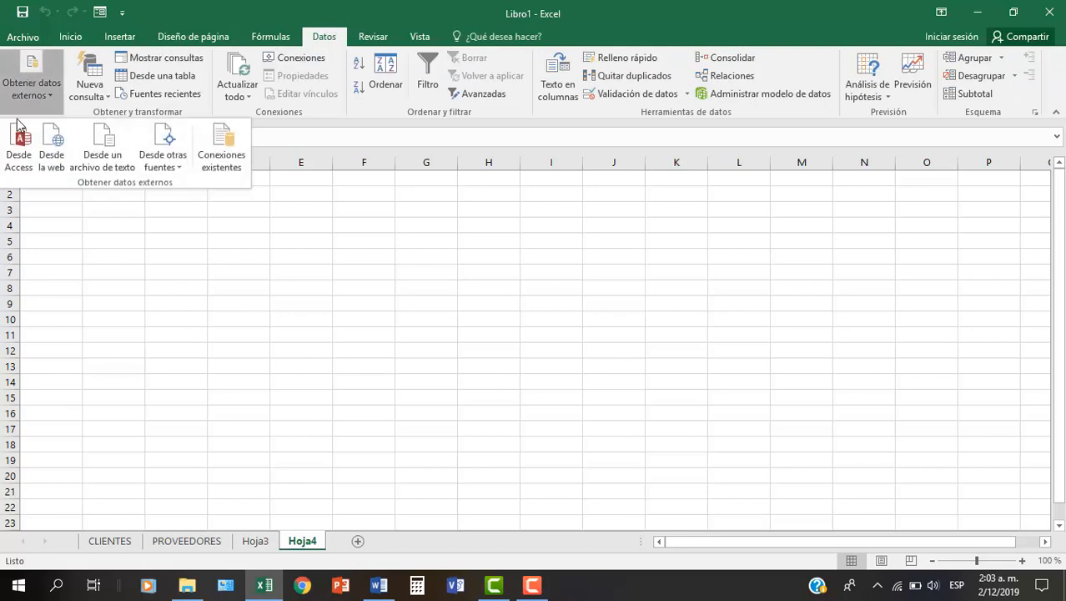
click(19, 159)
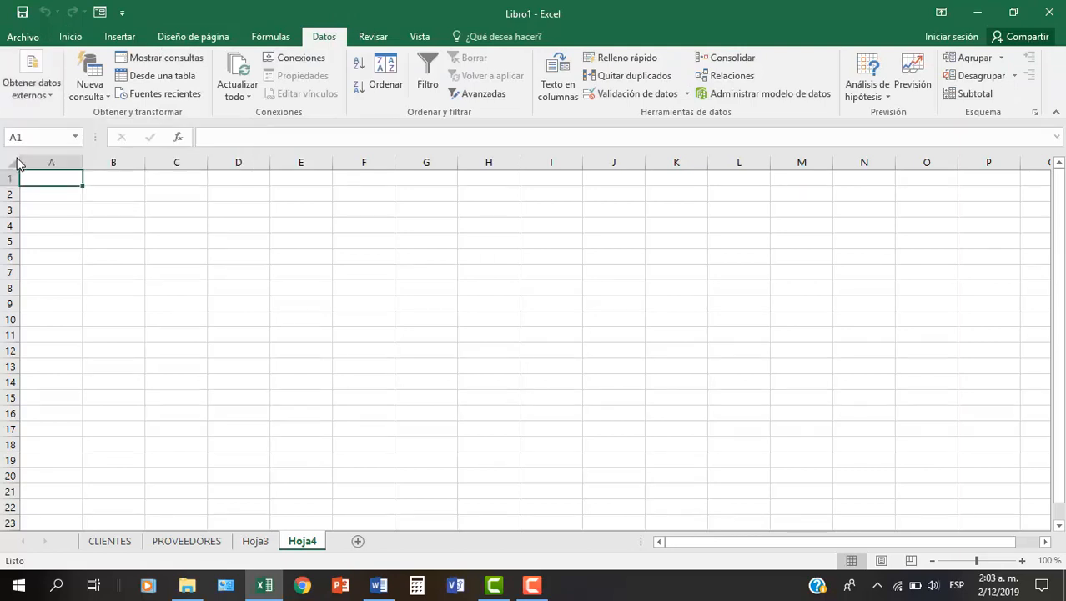
- Open the Neptuno 2 database from Videos > CAMTASIA > EXCEL AVANZADO as the data source for Hoja4
click(68, 222)
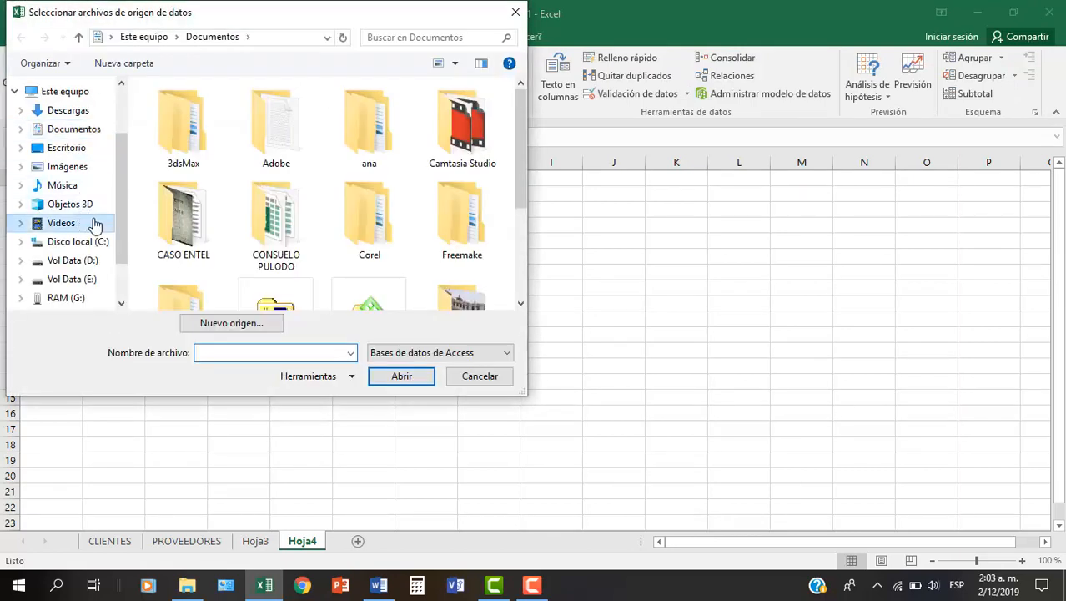
double_click(167, 108)
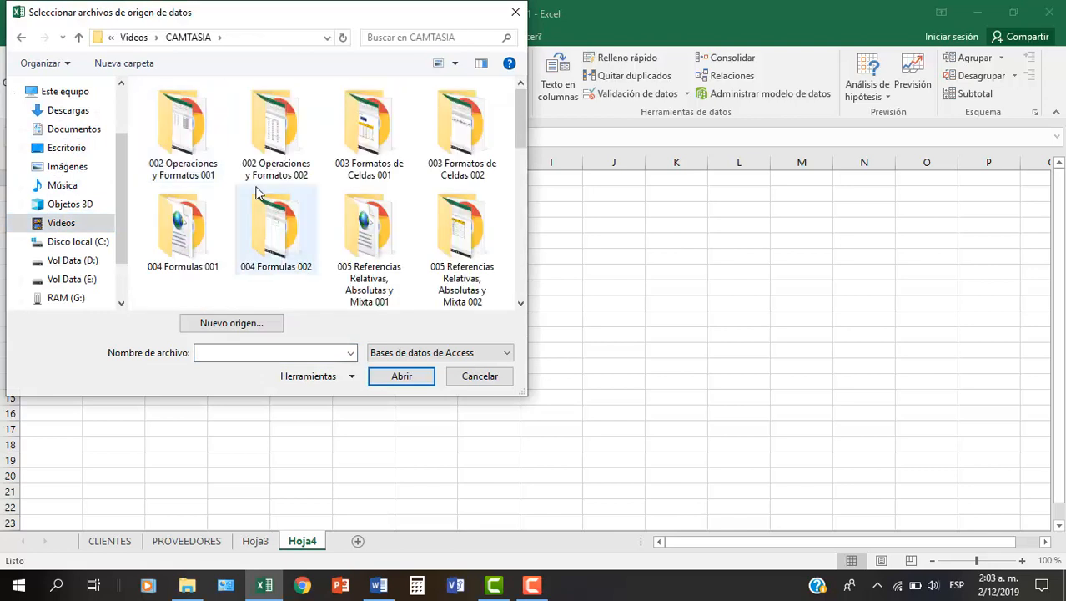
scroll(258, 194, down, 5)
double_click(278, 167)
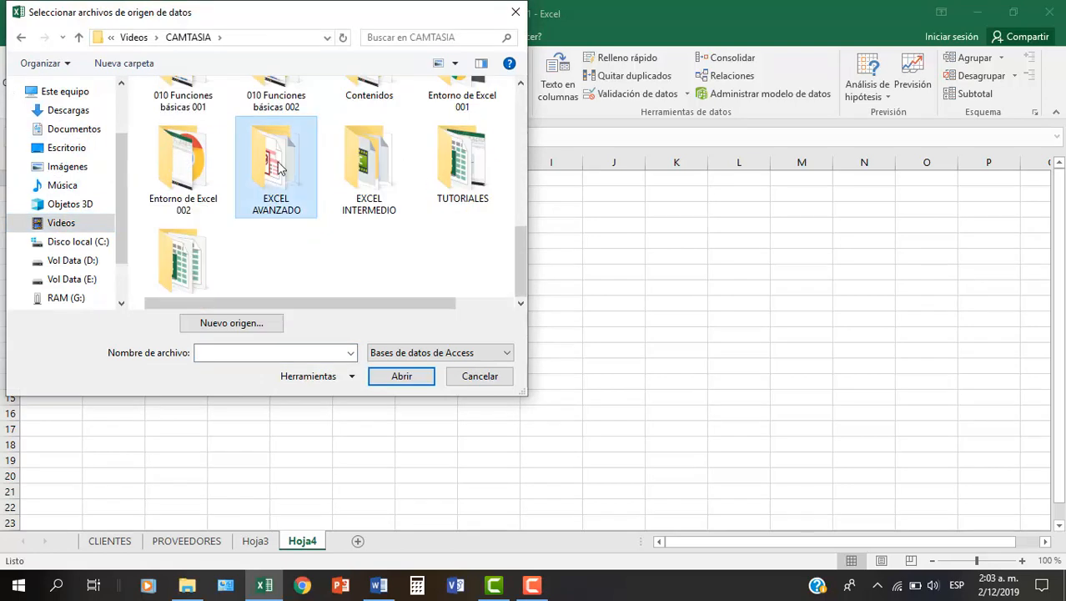
click(176, 191)
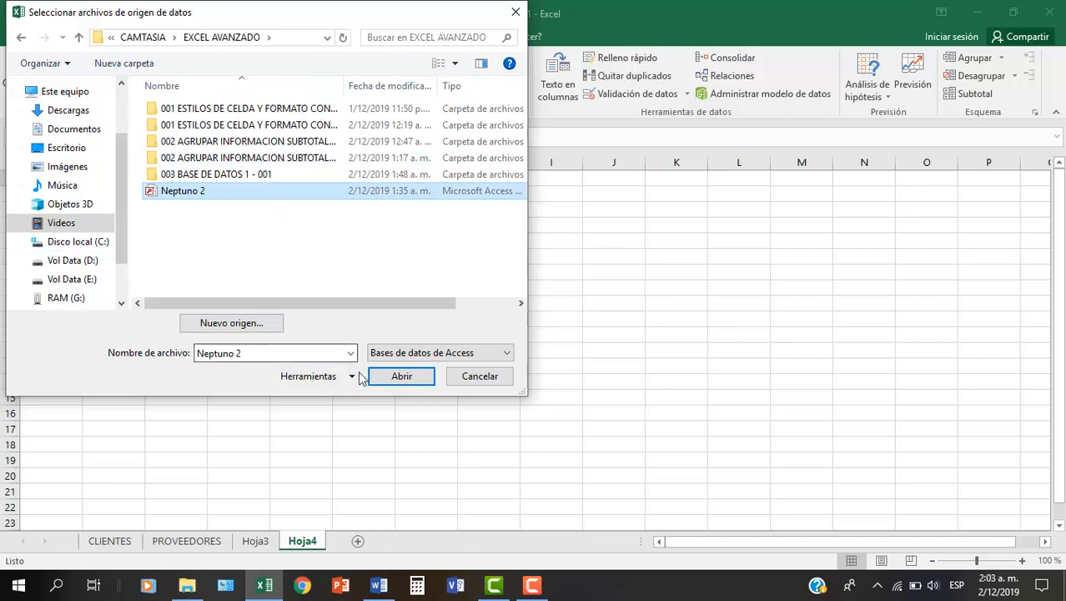
click(395, 373)
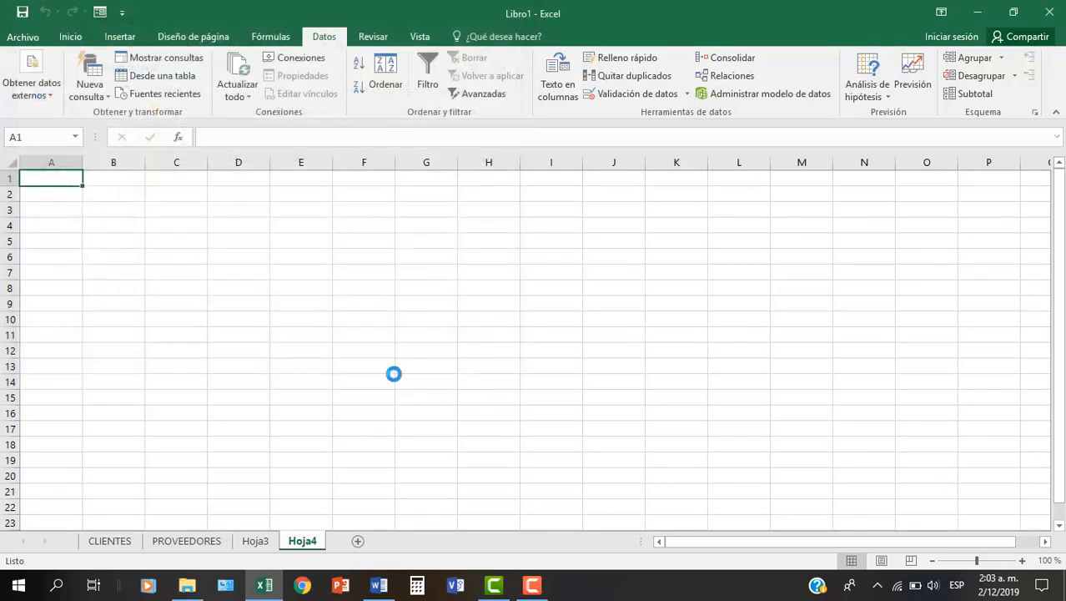
- Import the Empleados table as a table into Hoja4, starting at cell A1
drag(689, 298, 688, 359)
click(360, 314)
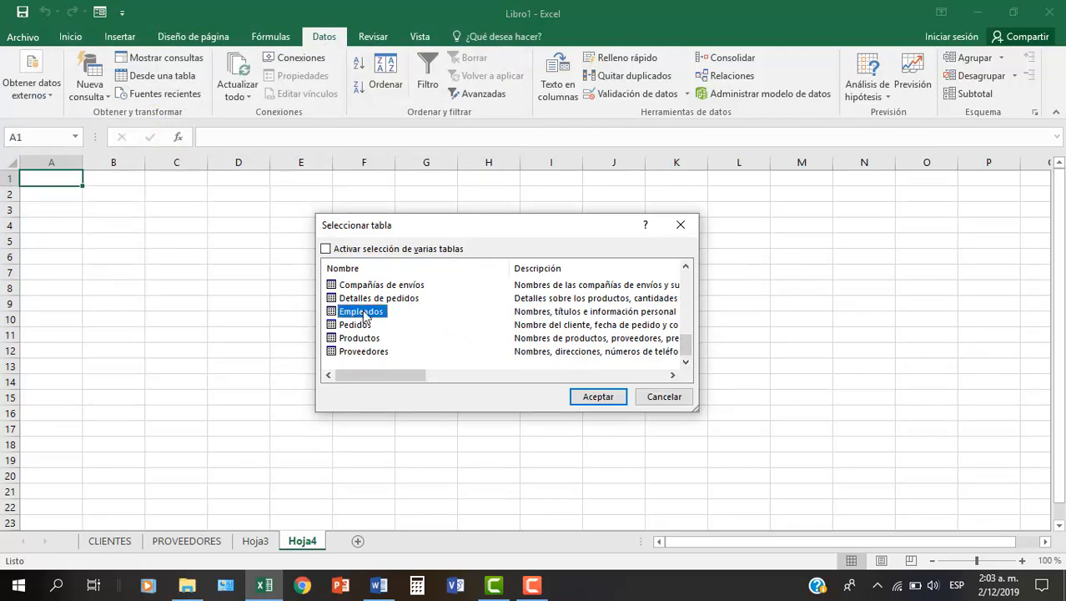
double_click(364, 313)
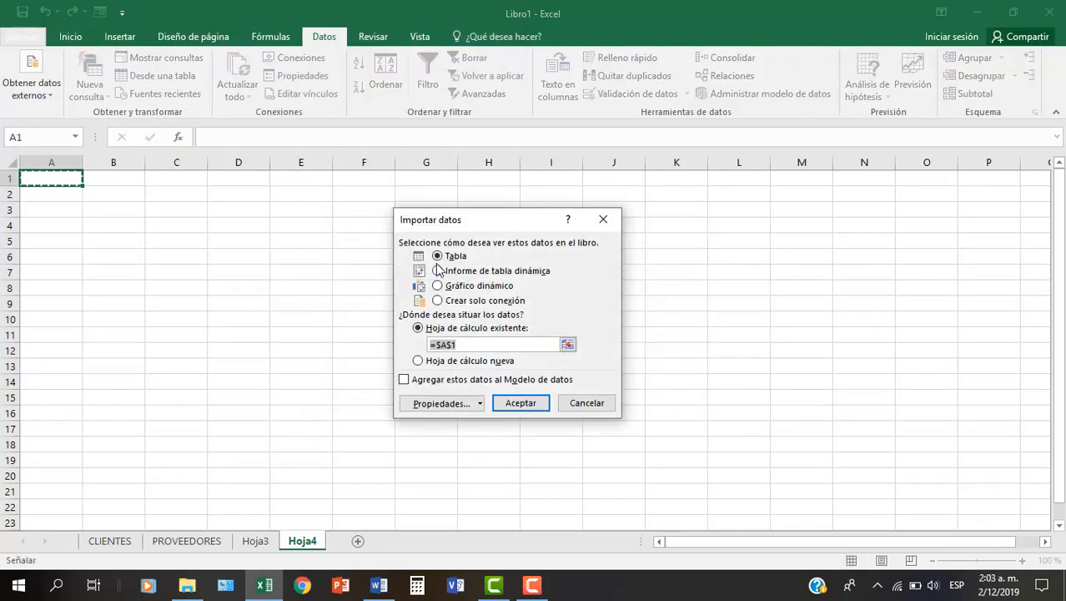
click(521, 403)
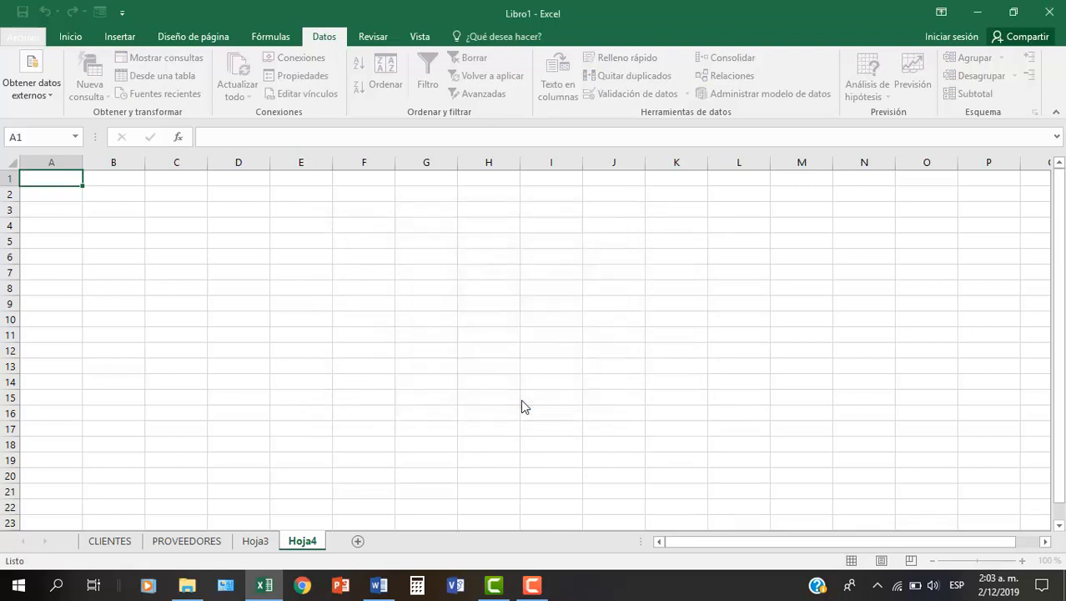
click(514, 304)
drag(776, 547, 469, 531)
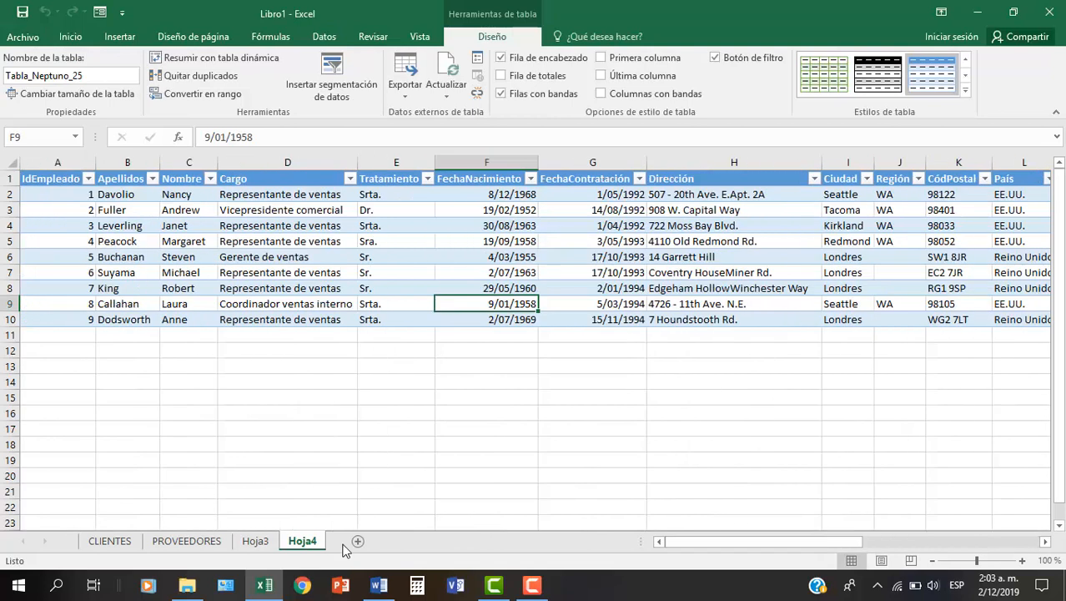
- Rename the Hoja4 worksheet as EMPLEADOS
double_click(302, 541)
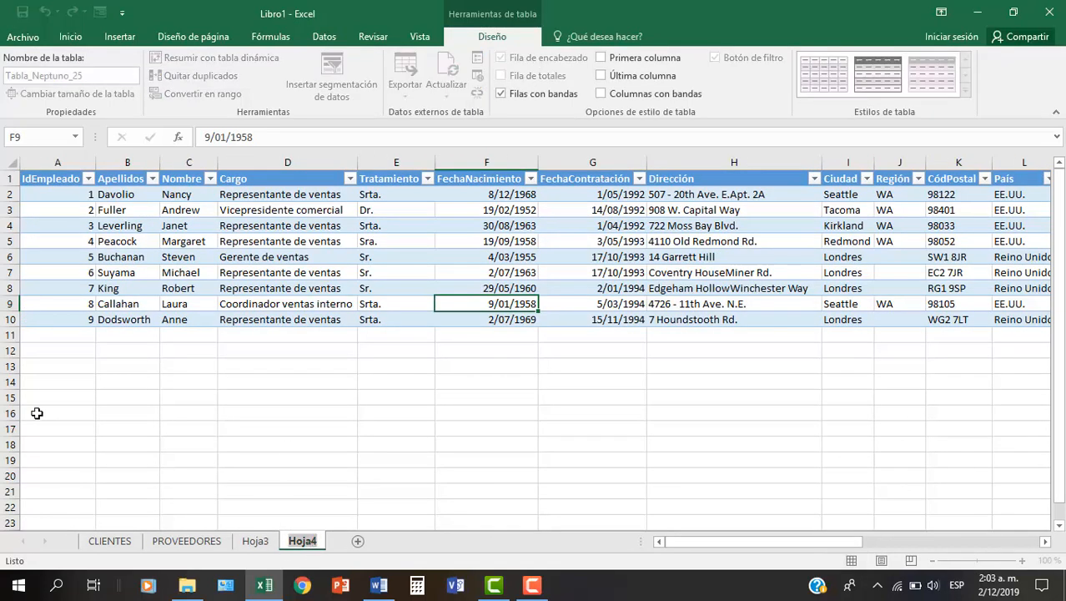
text(EMPLEA)
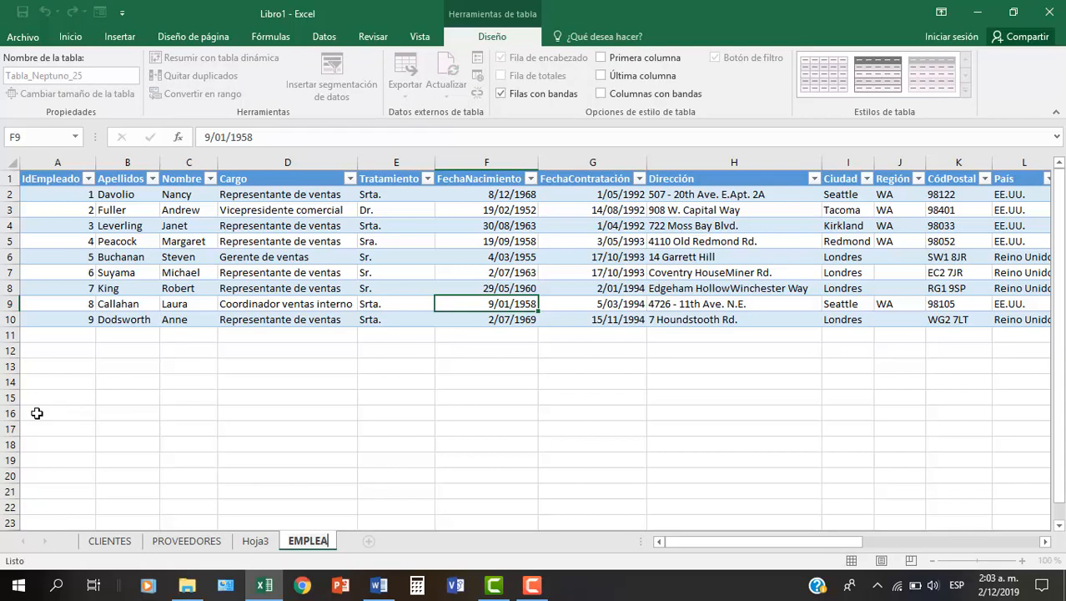
text(DOS)
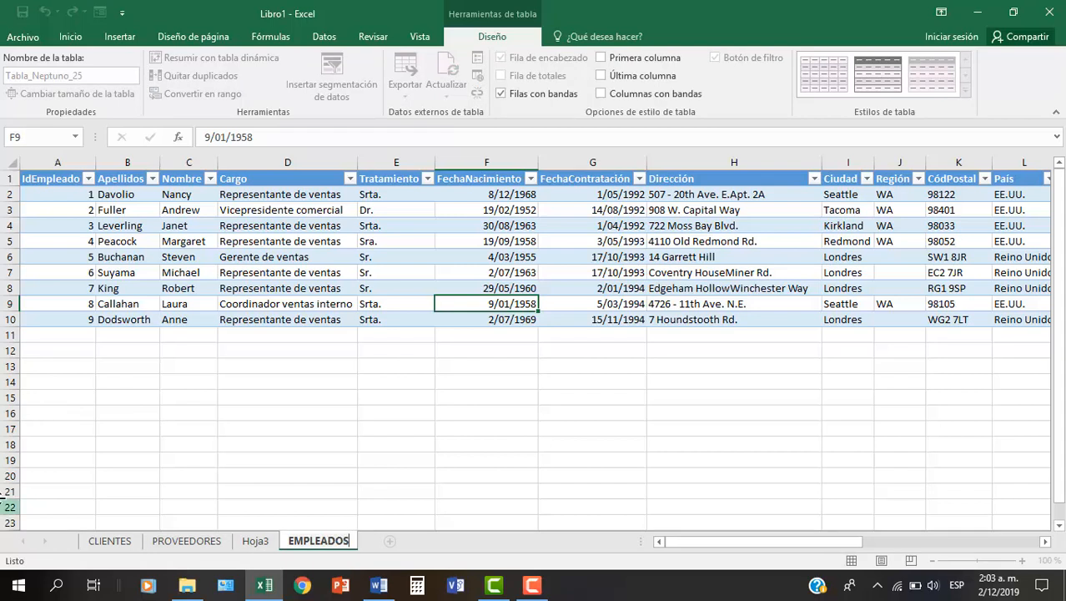
- Rename the Hoja3 worksheet as CATEGORIAS
double_click(254, 542)
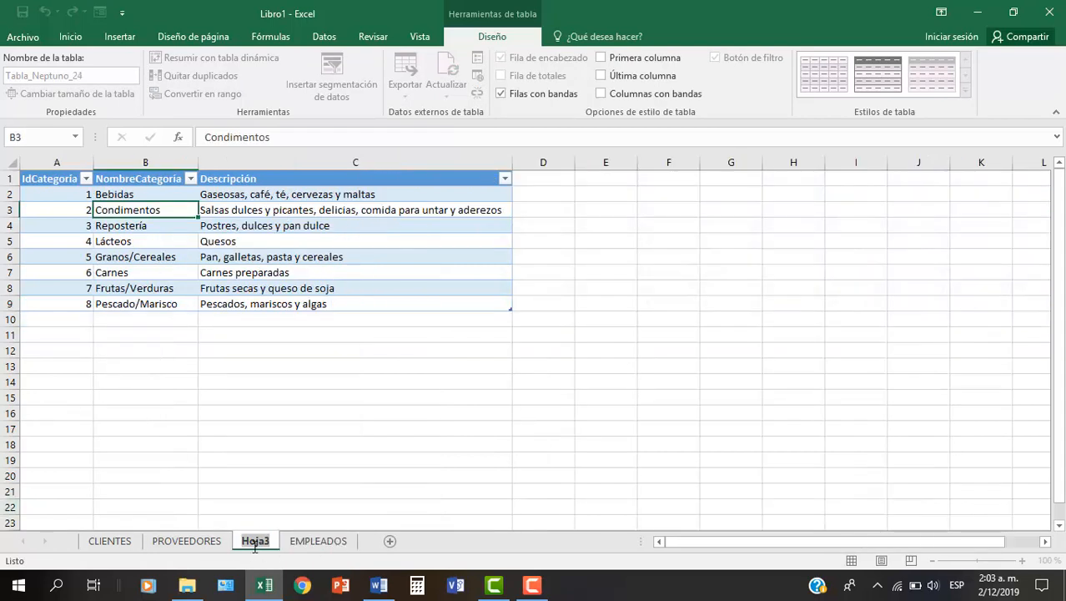
text(CATEG)
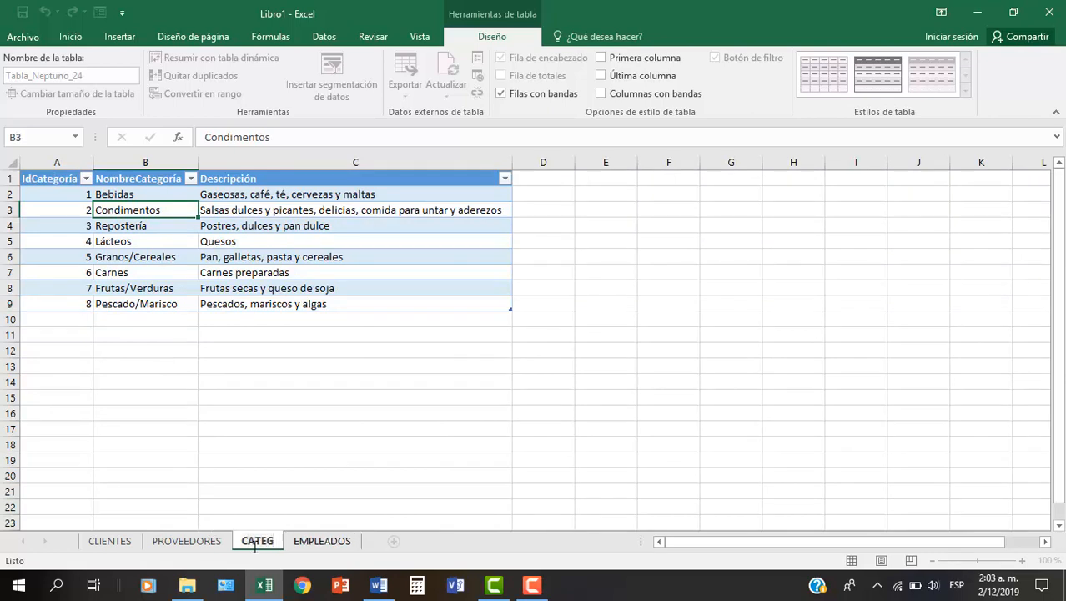
text(ORIAS)
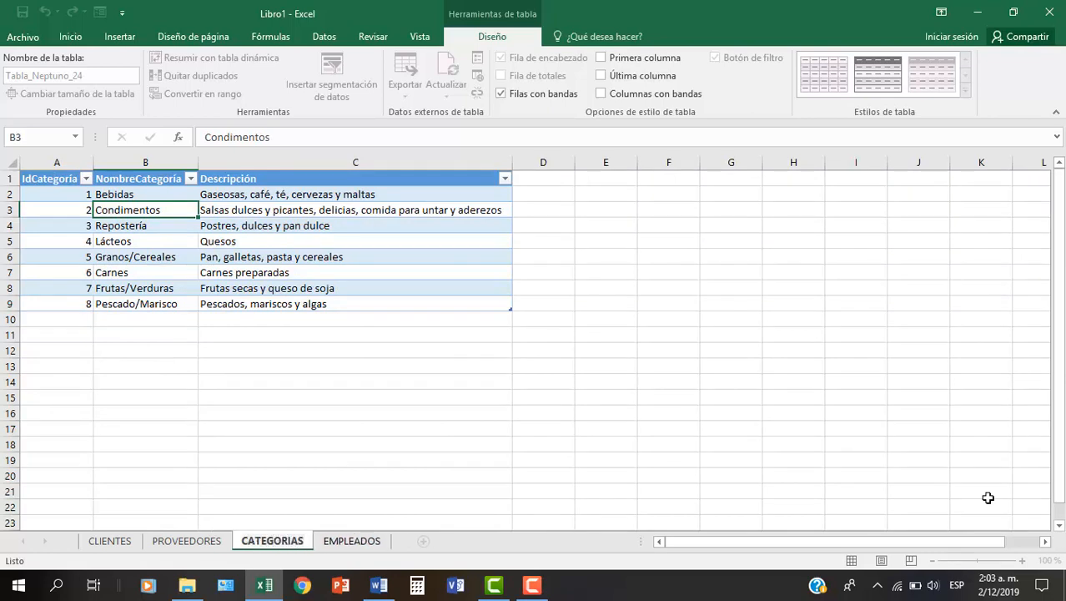
click(556, 286)
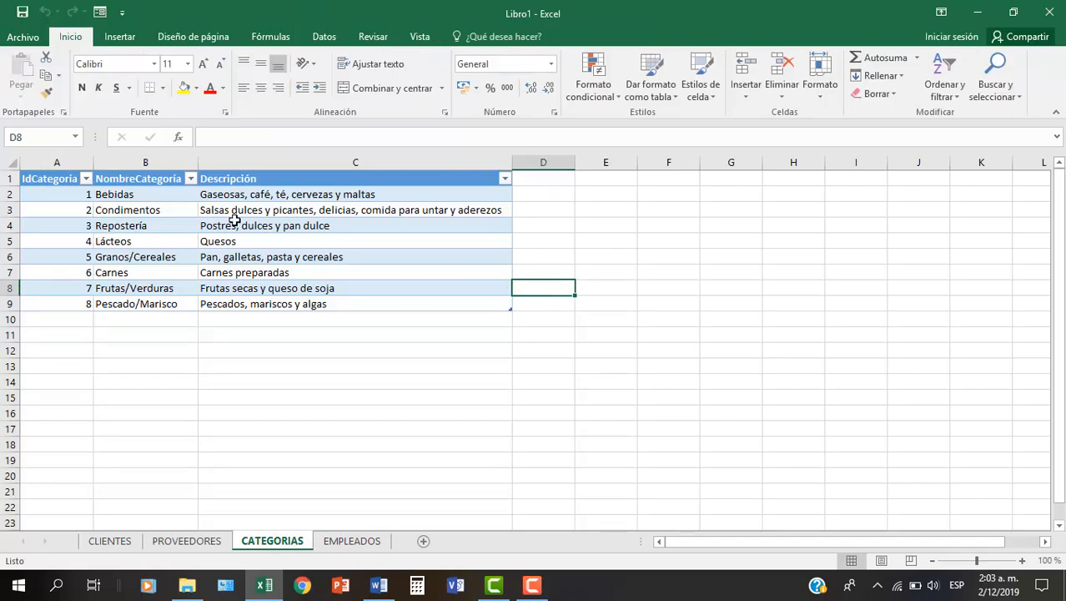
click(255, 243)
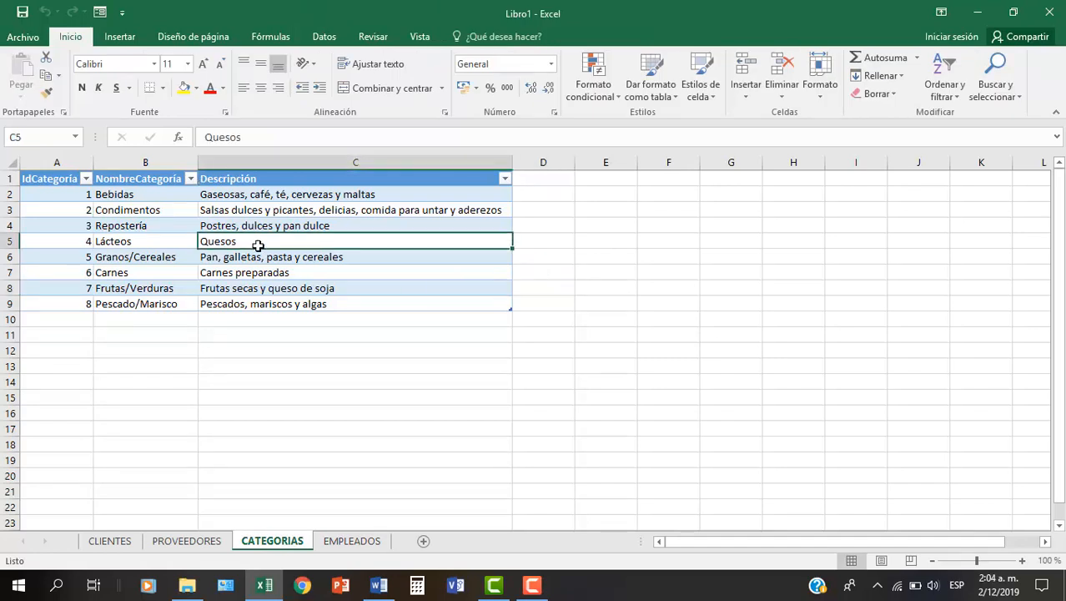
- Look through the four imported worksheets and examine the records in CLIENTES down to the end of the table
click(355, 543)
click(272, 543)
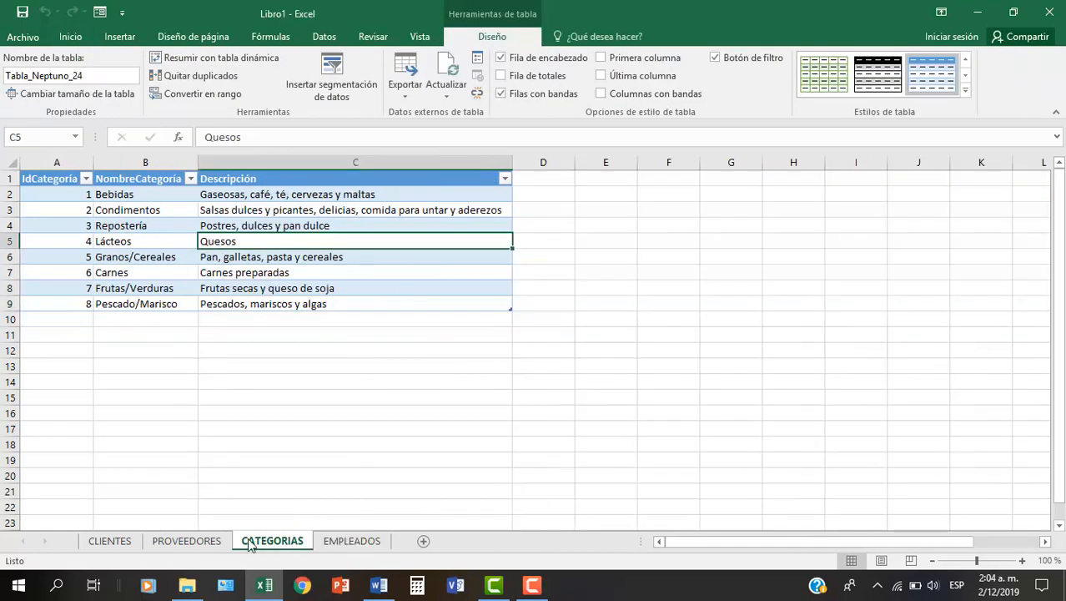
click(188, 542)
click(109, 542)
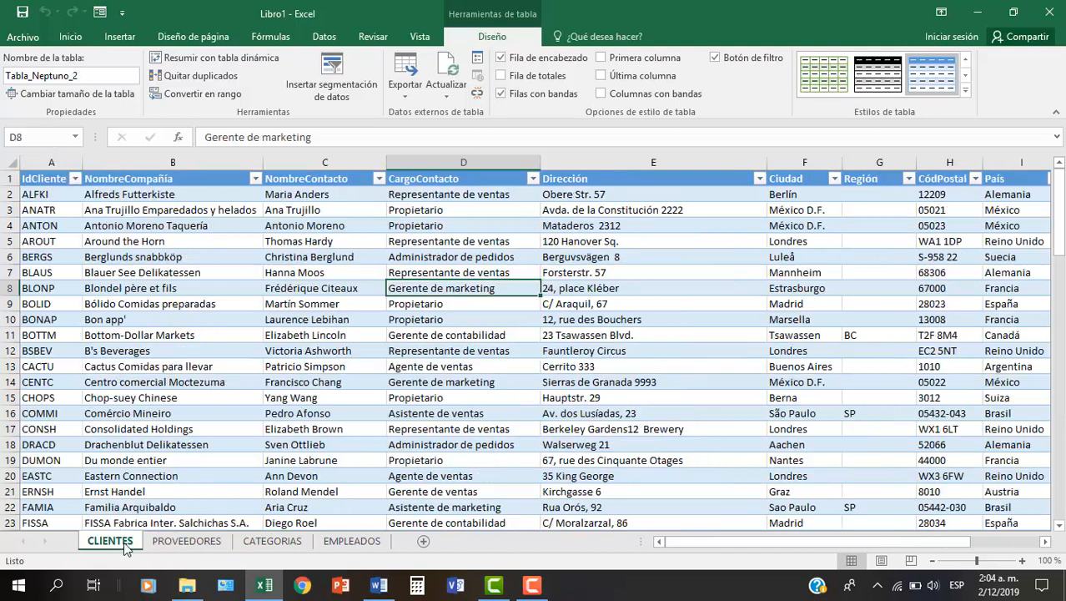
click(315, 287)
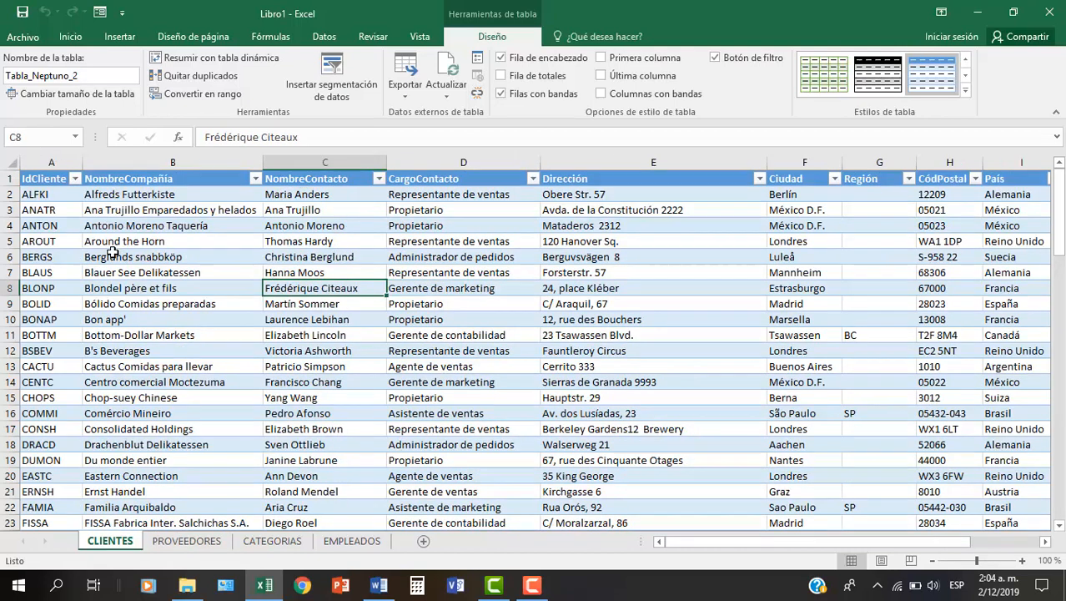
click(193, 243)
scroll(192, 266, down, 16)
scroll(191, 278, down, 17)
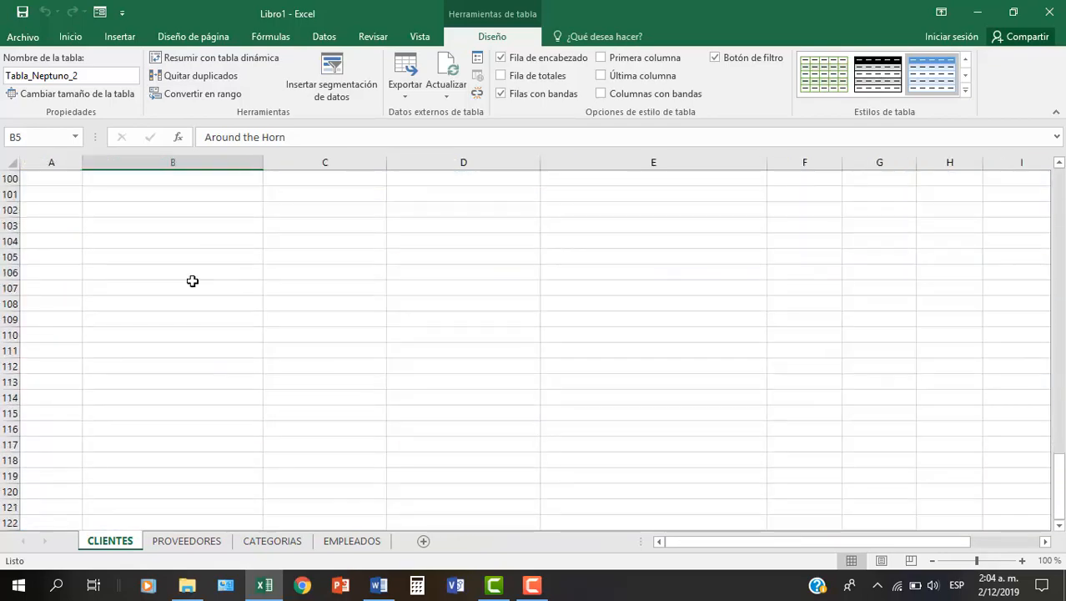
scroll(191, 279, up, 17)
scroll(194, 282, up, 9)
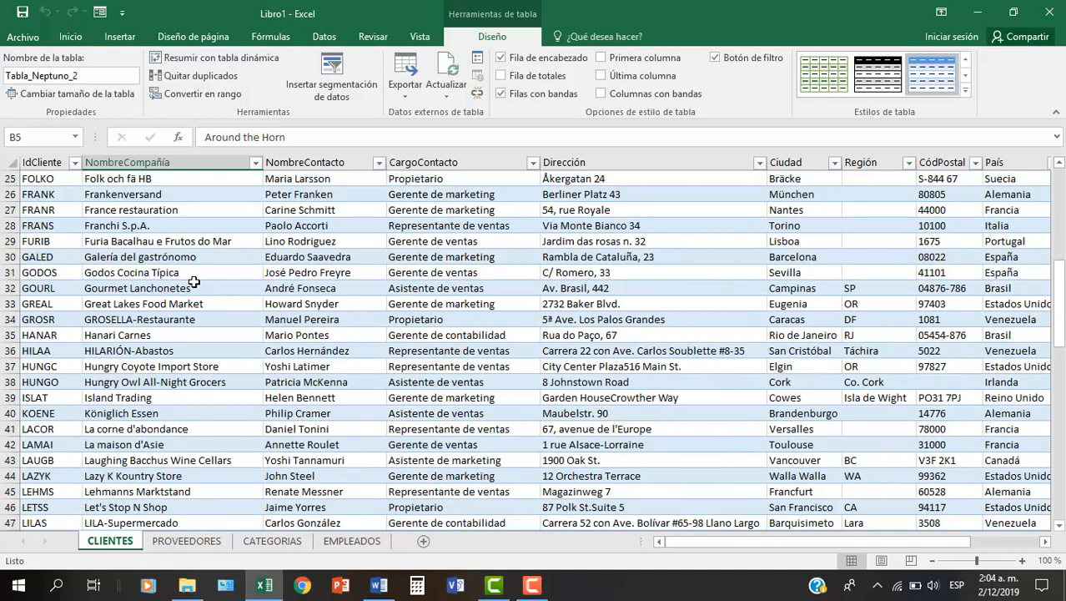
scroll(193, 282, down, 7)
scroll(194, 282, down, 17)
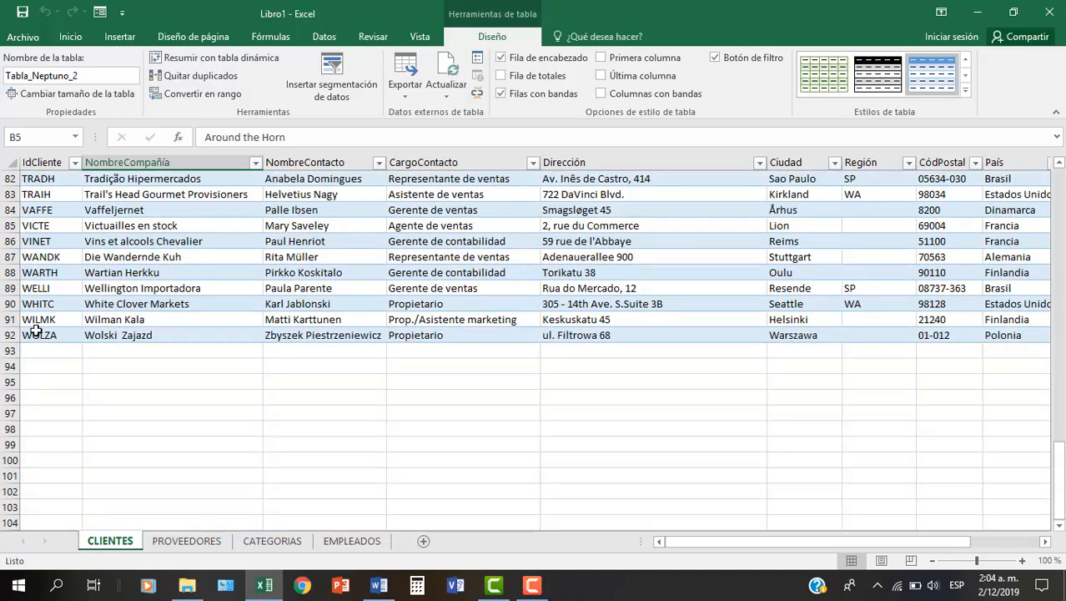
- Examine the records in PROVEEDORES, CATEGORIAS and EMPLEADOS, and return to the client records in CLIENTES
click(190, 541)
scroll(177, 413, down, 8)
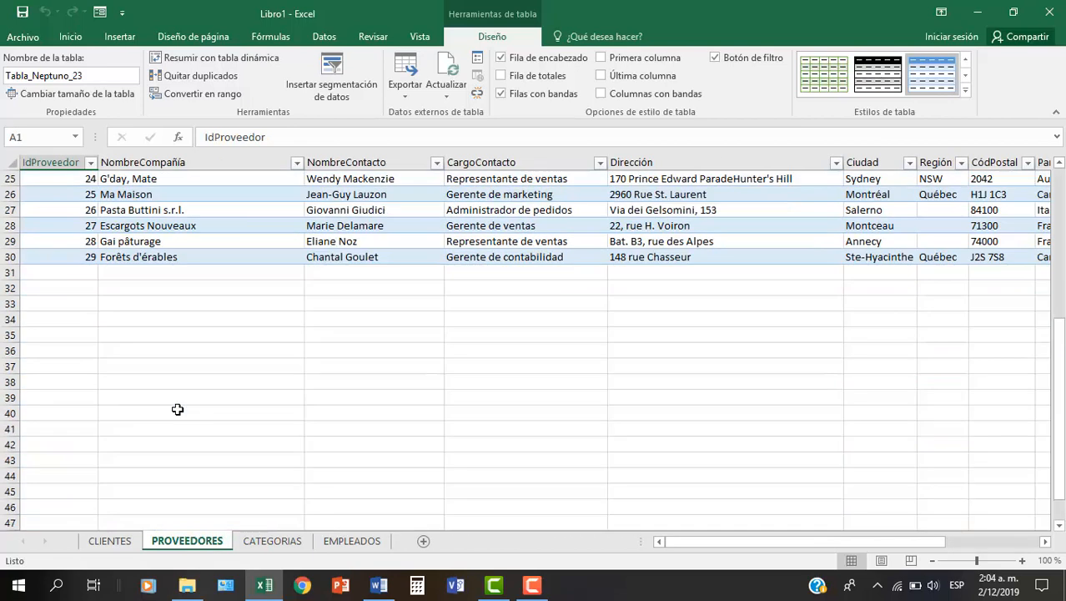
click(281, 539)
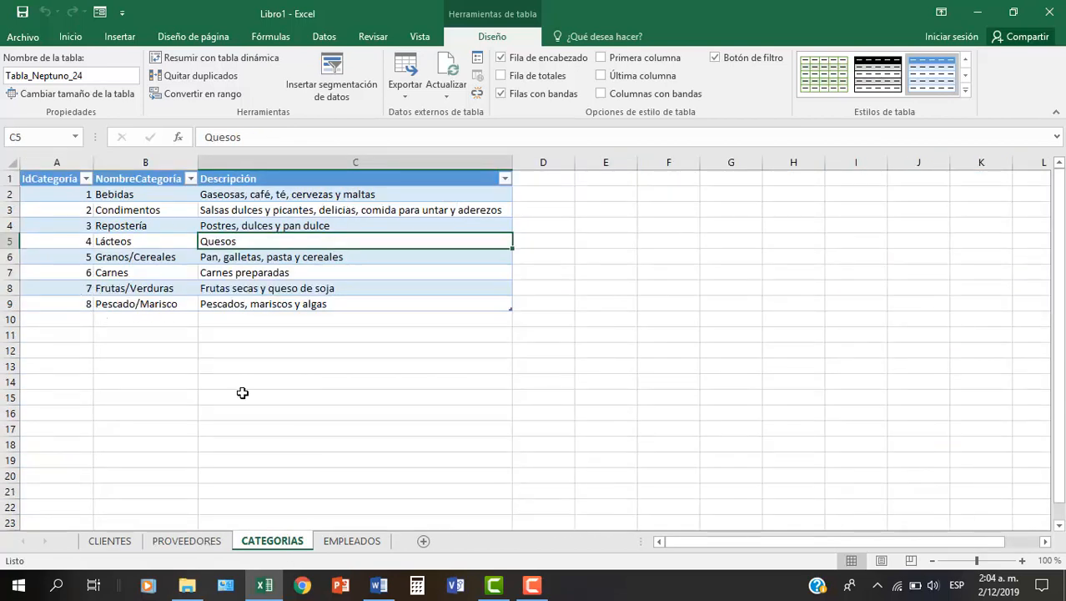
click(346, 542)
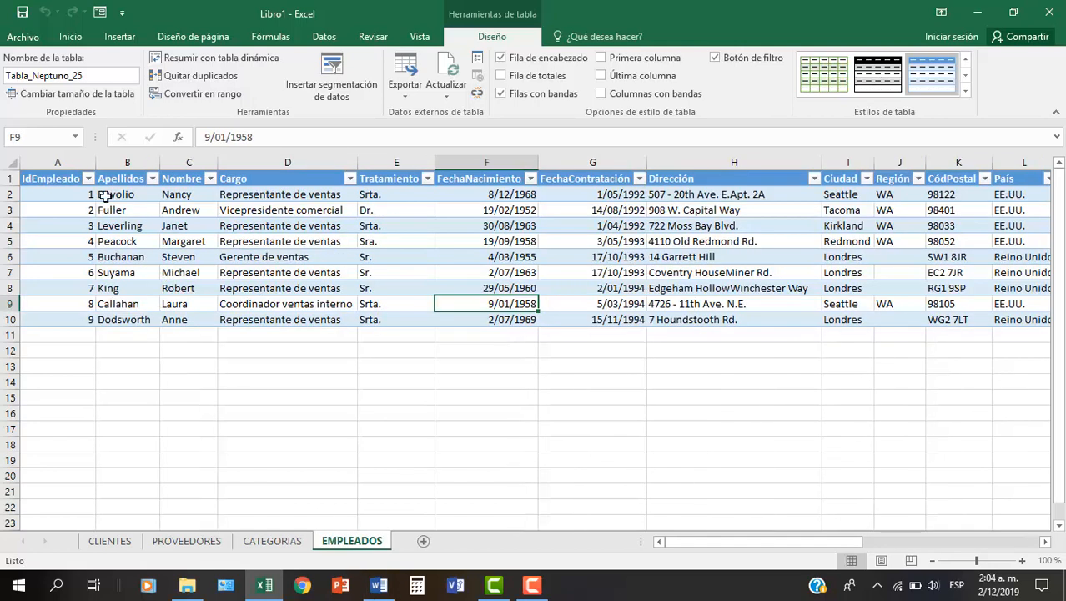
click(178, 542)
click(110, 540)
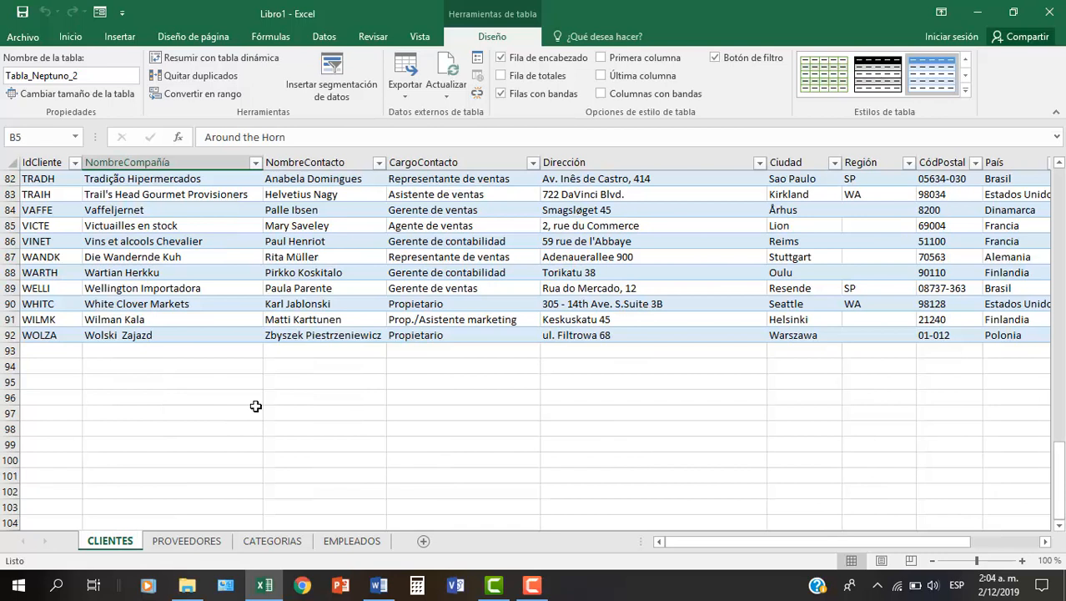
scroll(255, 405, up, 16)
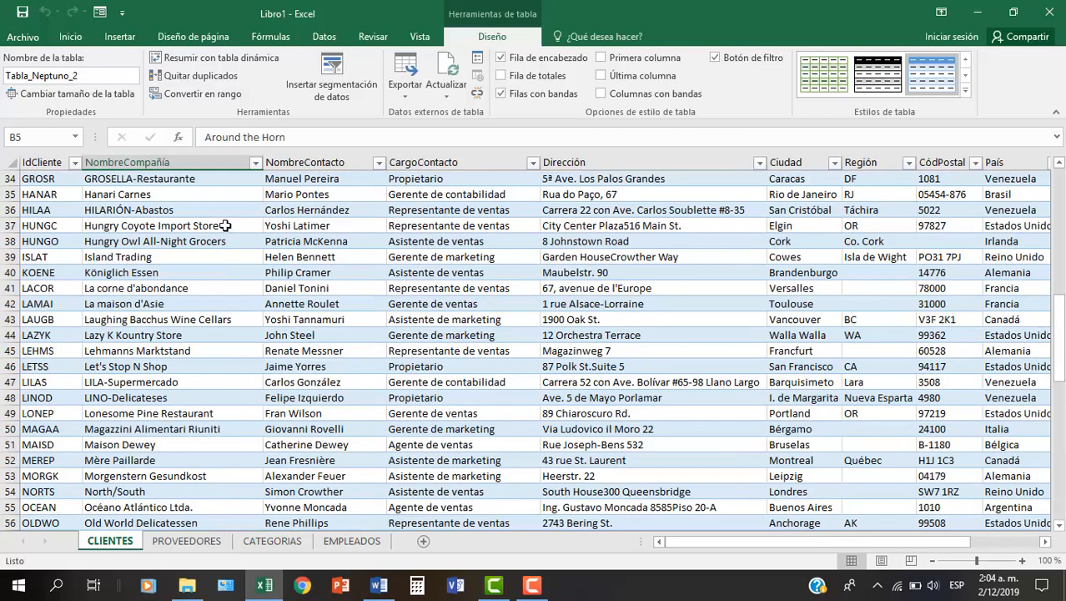
click(225, 226)
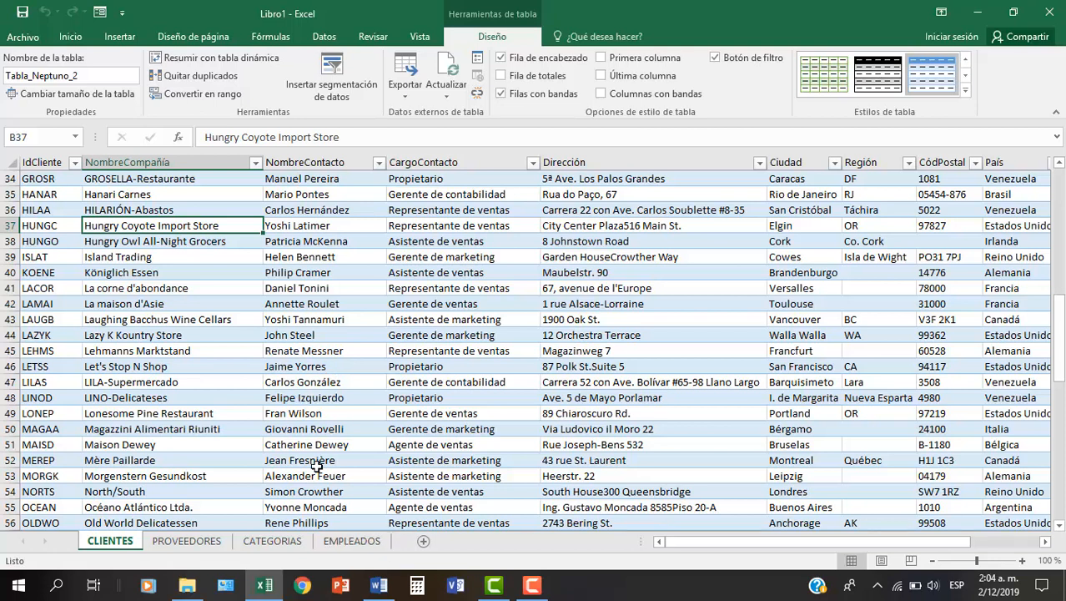
click(383, 287)
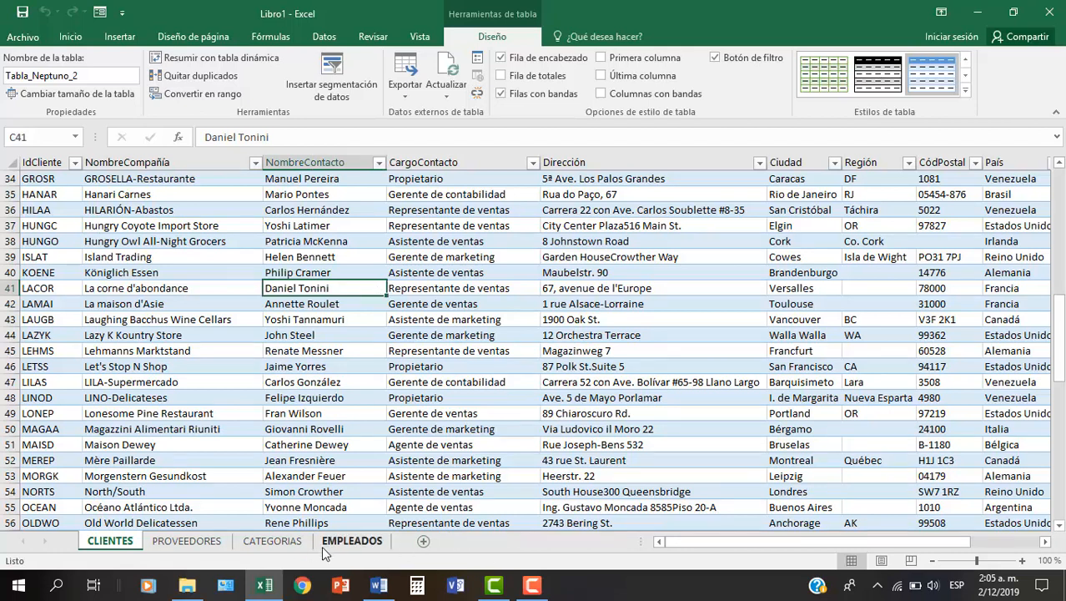
- Add a worksheet after CLIENTES and start an Access data import from Neptuno 2 in the CAMTASIA > EXCEL AVANZADO videos folder
click(424, 542)
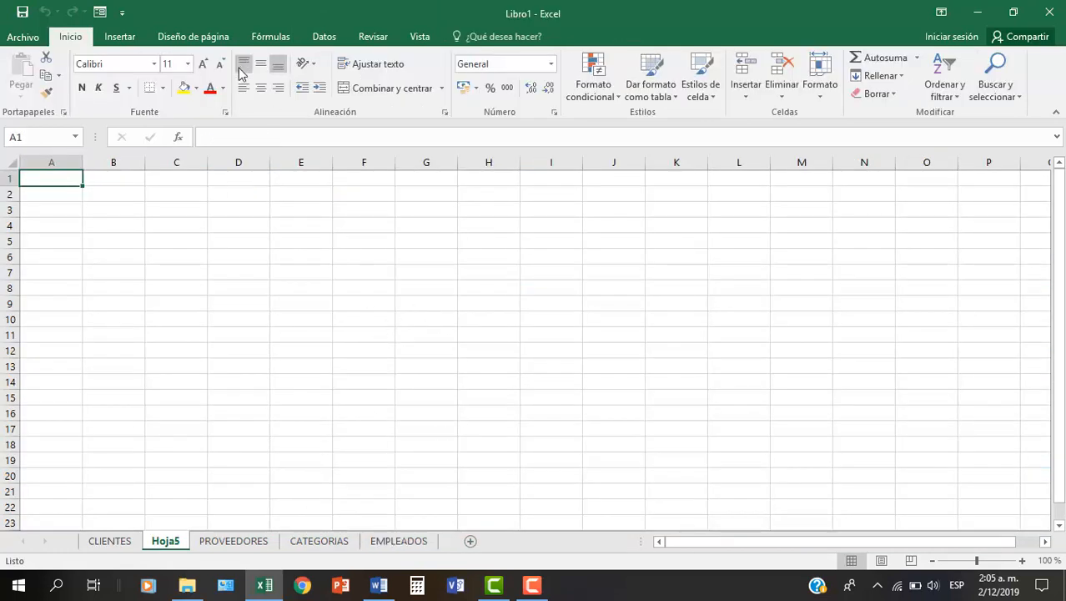
click(312, 43)
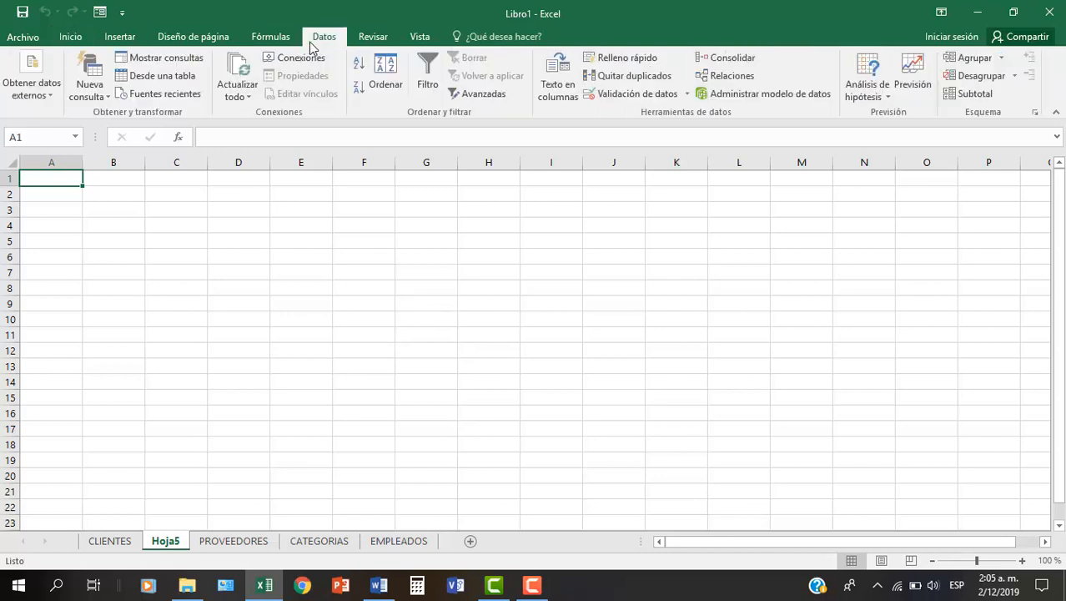
click(53, 81)
click(20, 157)
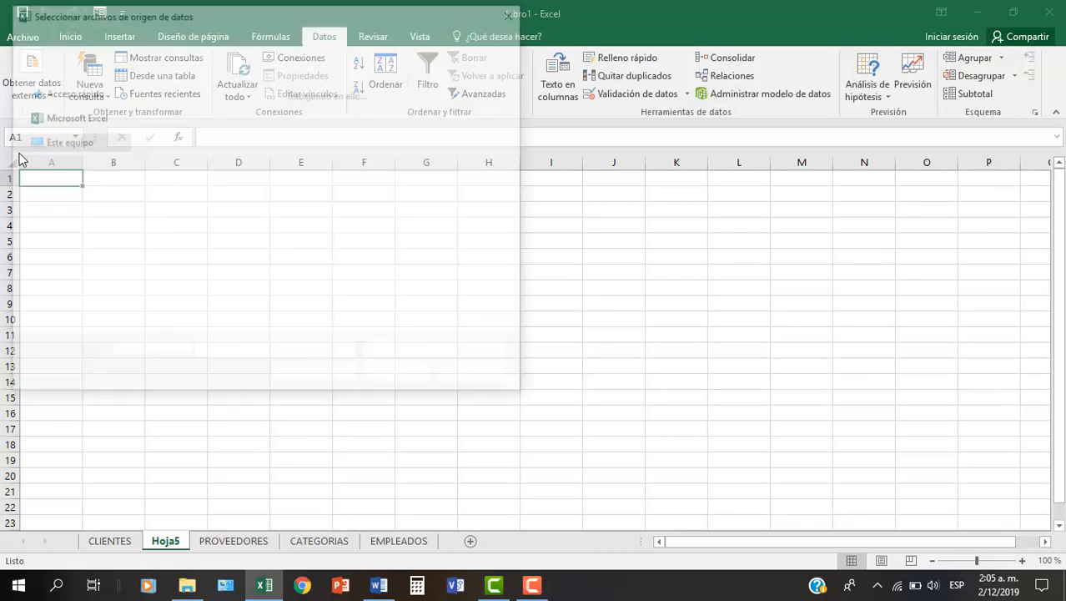
drag(519, 165, 519, 256)
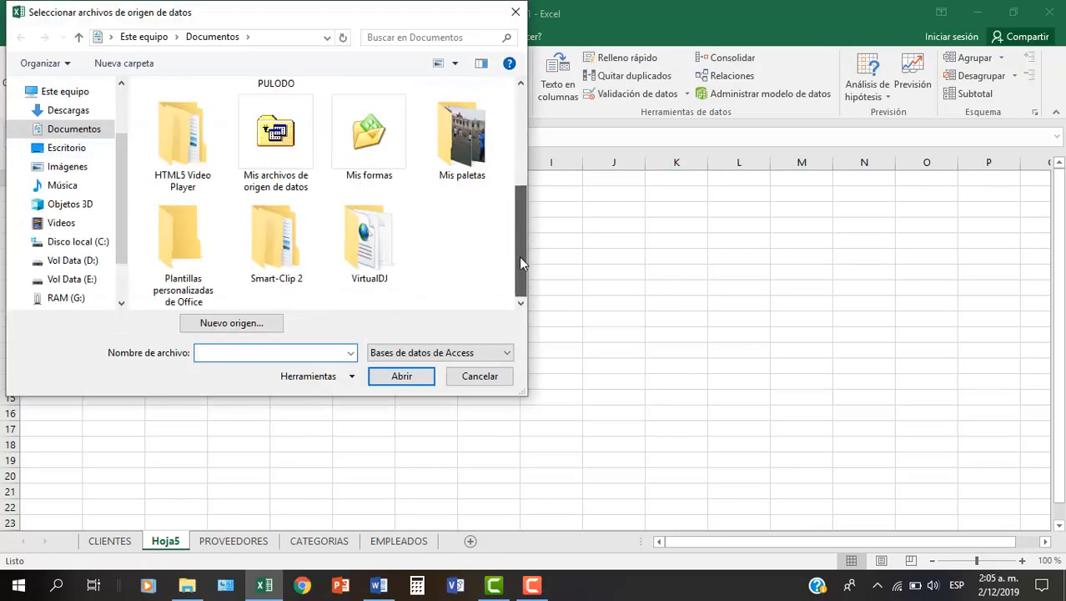
click(60, 223)
double_click(193, 109)
scroll(213, 243, down, 2)
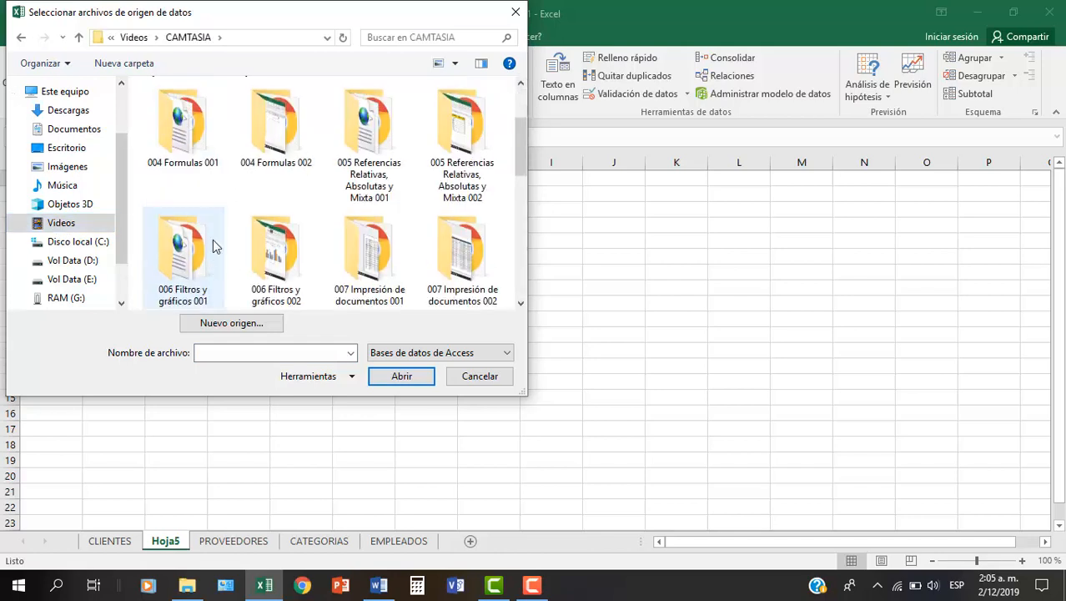
scroll(213, 242, down, 5)
double_click(269, 171)
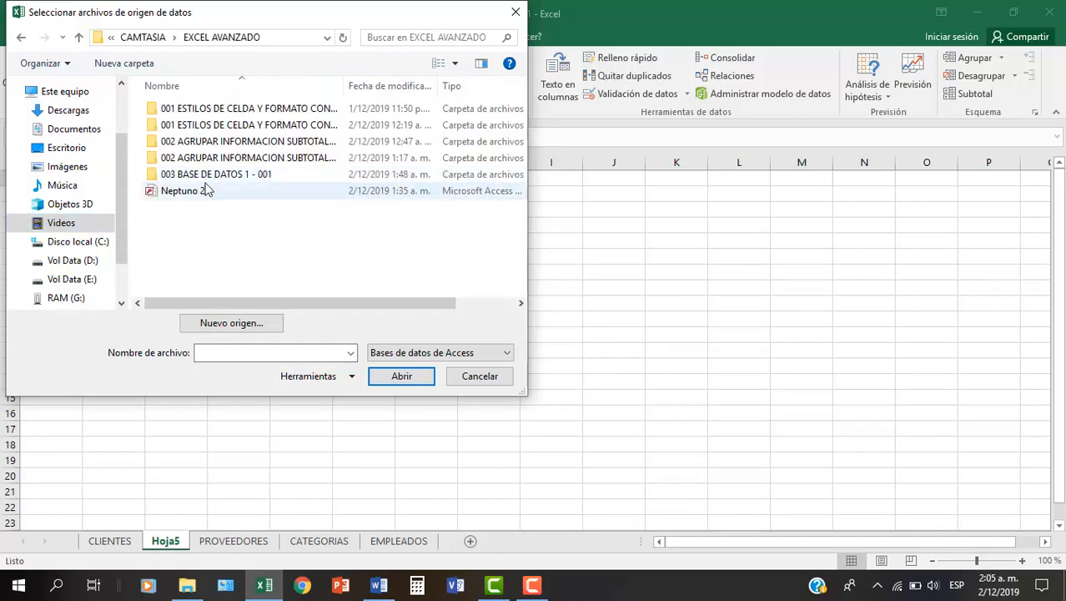
double_click(177, 192)
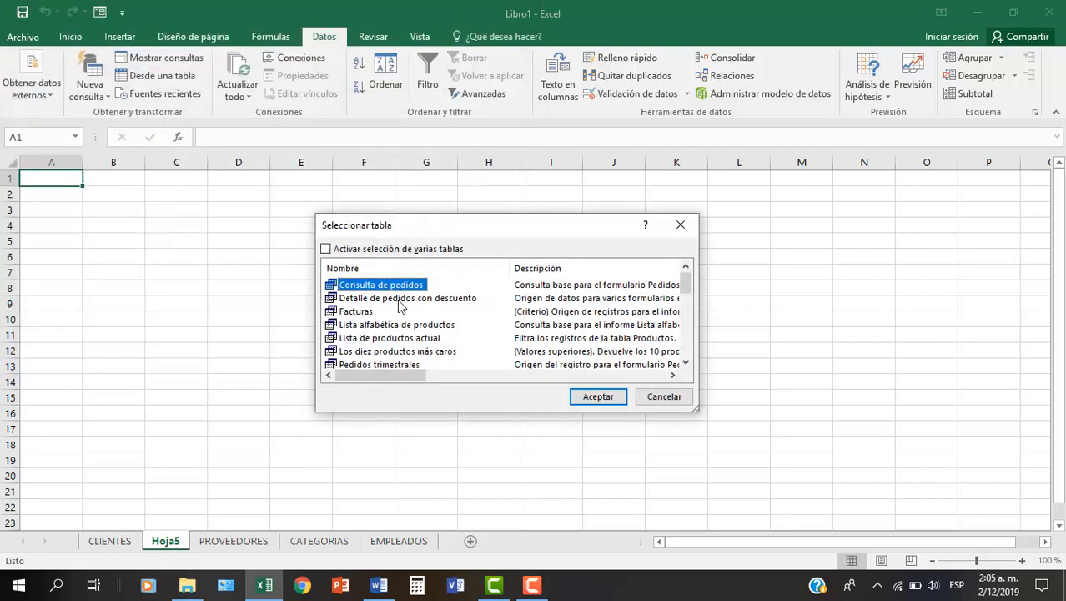
- Import the "Los diez productos más caros" query as a table starting at cell A1 of Hoja5
scroll(409, 290, down, 2)
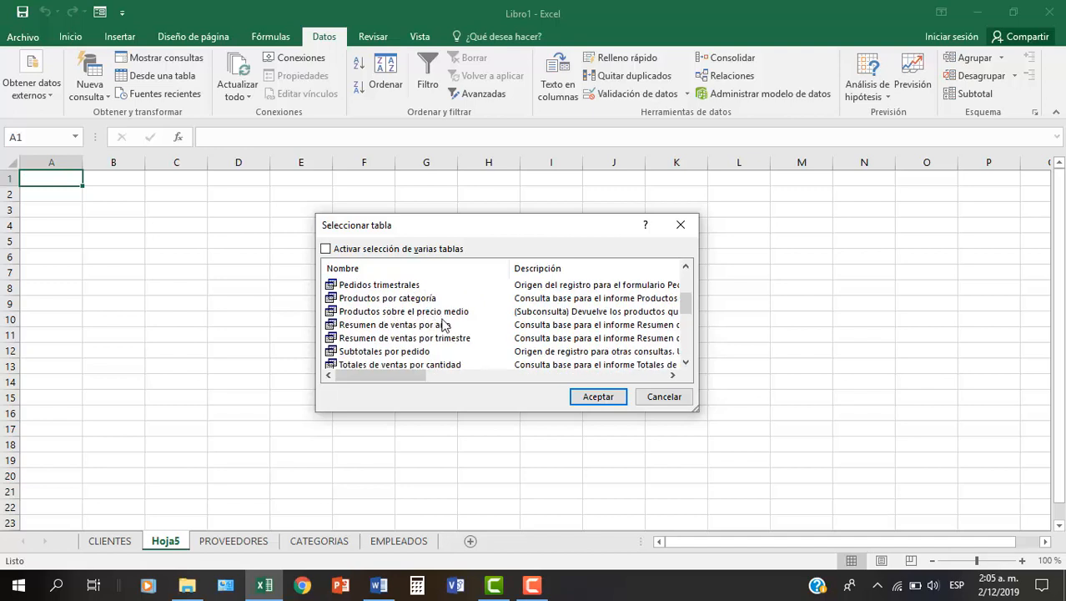
scroll(413, 332, up, 1)
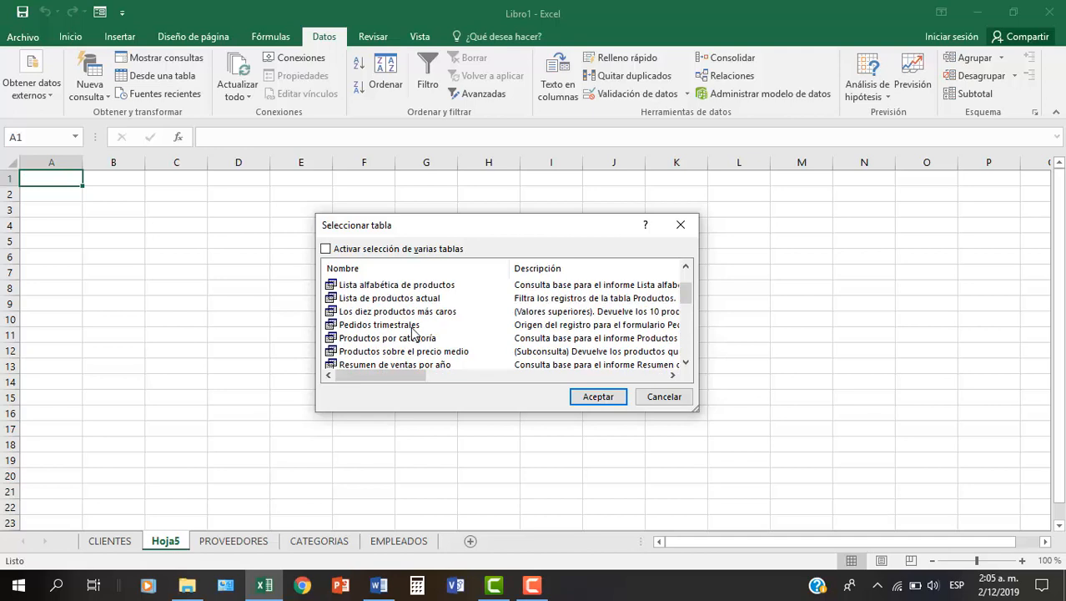
click(417, 313)
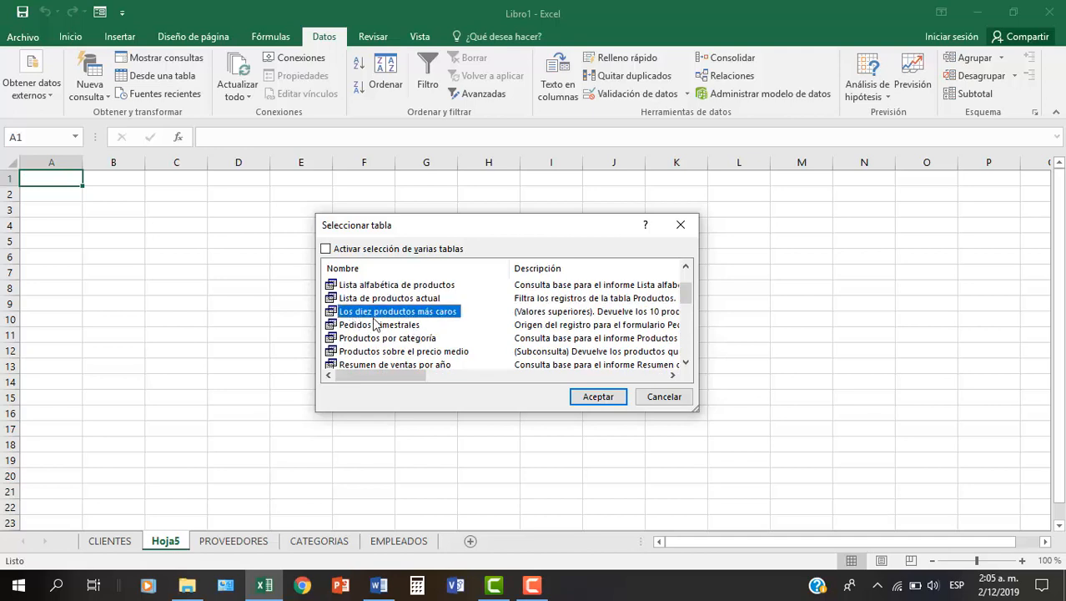
click(593, 397)
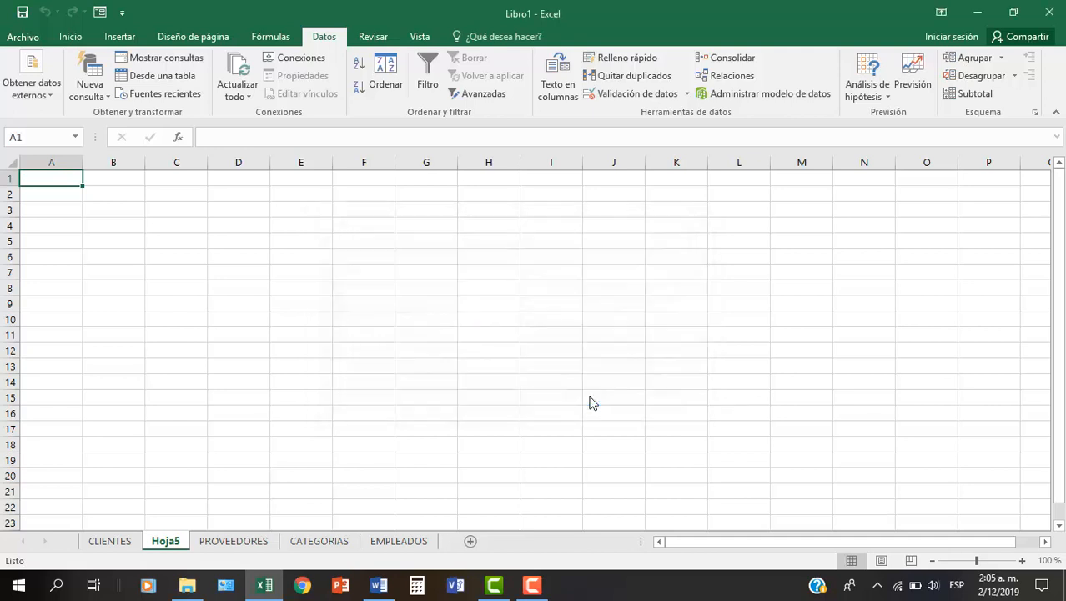
click(514, 403)
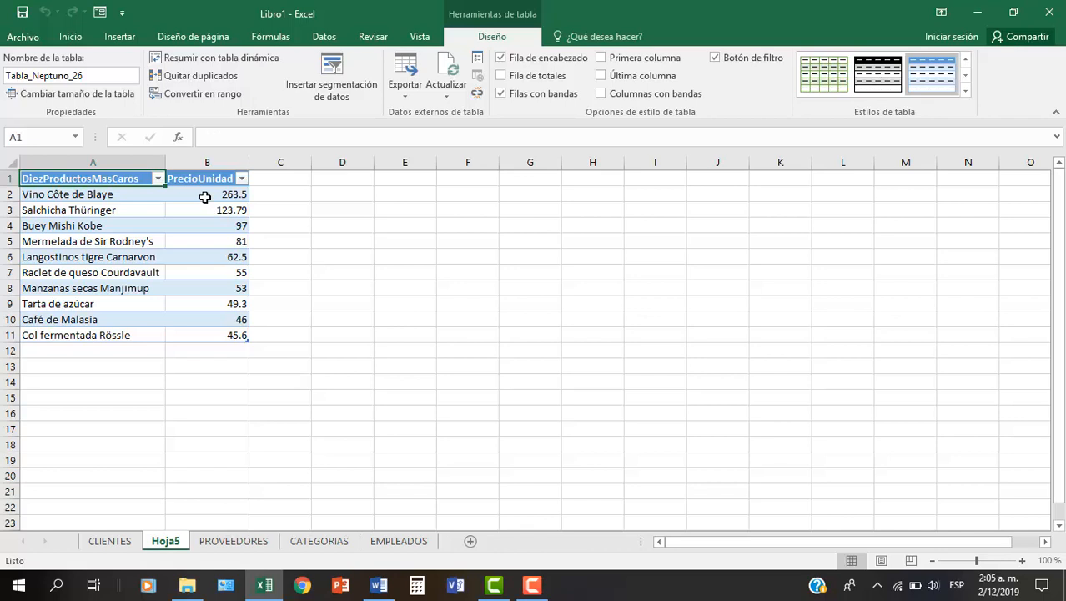
- Sort the most expensive products table by PrecioUnidad in descending order
click(205, 197)
click(70, 37)
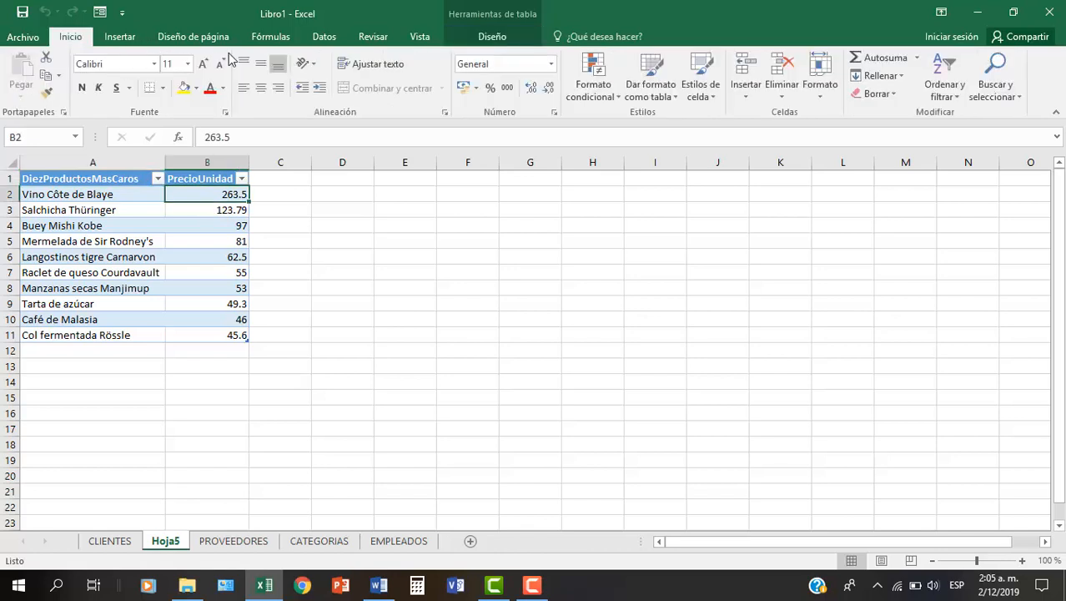
click(324, 36)
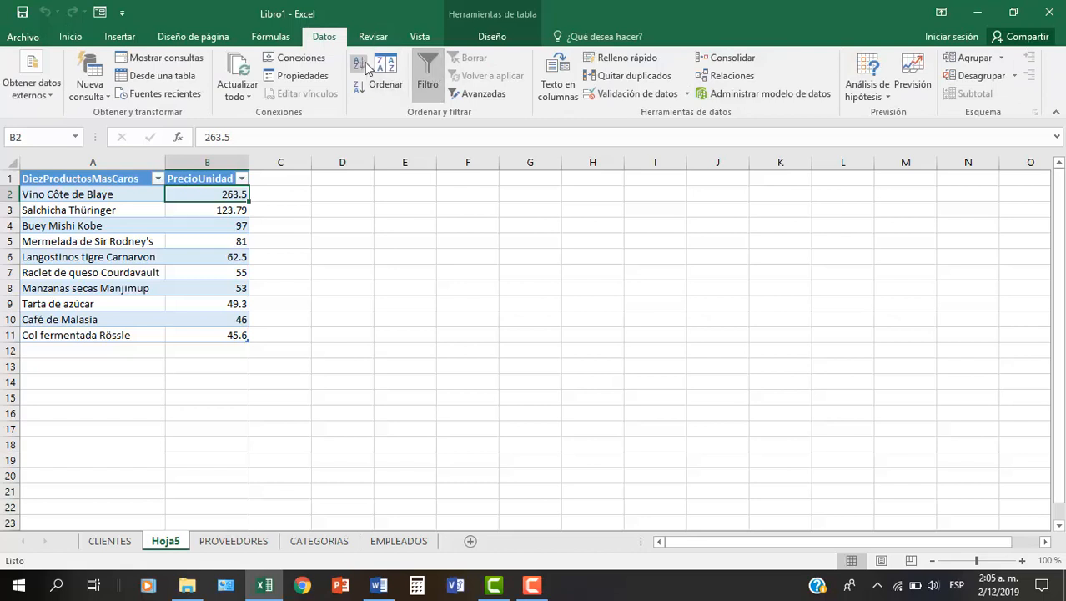
click(357, 88)
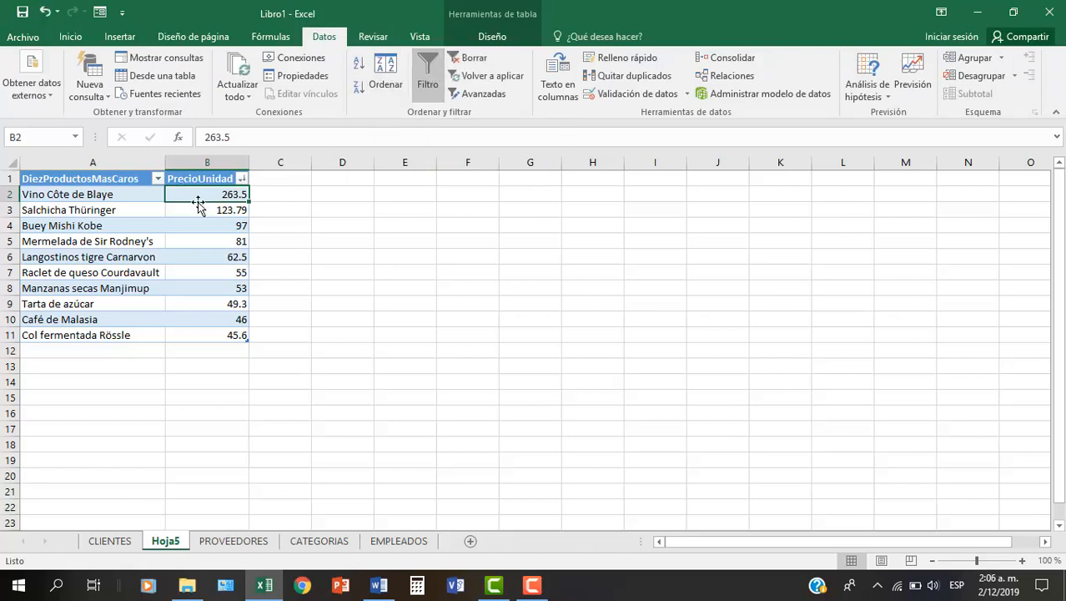
- Apply the S/. accounting format with two decimals to the PrecioUnidad values in B2:B11
drag(199, 195, 202, 332)
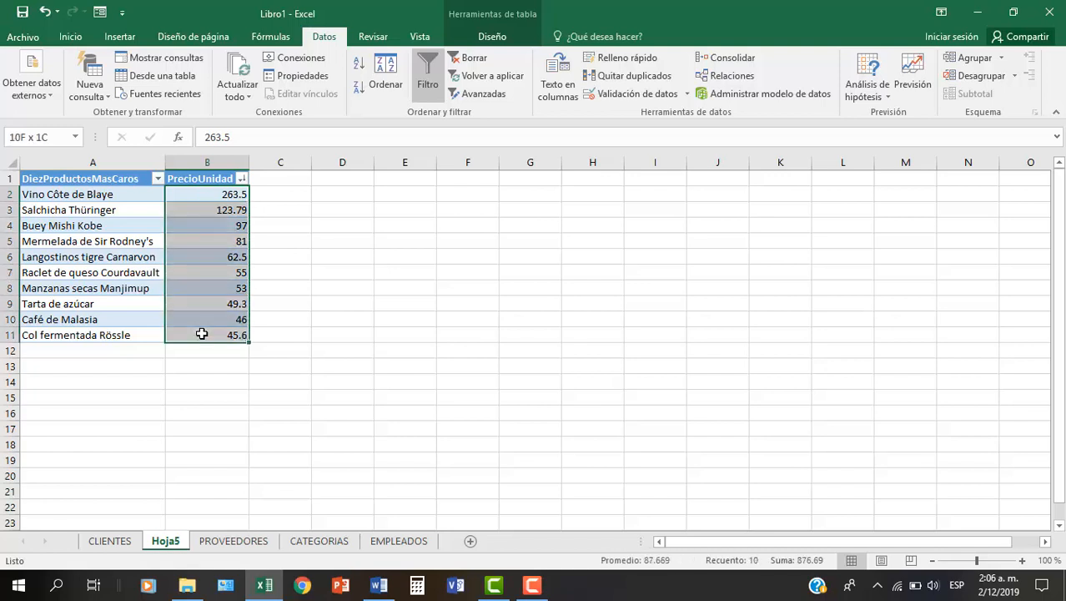
click(70, 37)
click(548, 89)
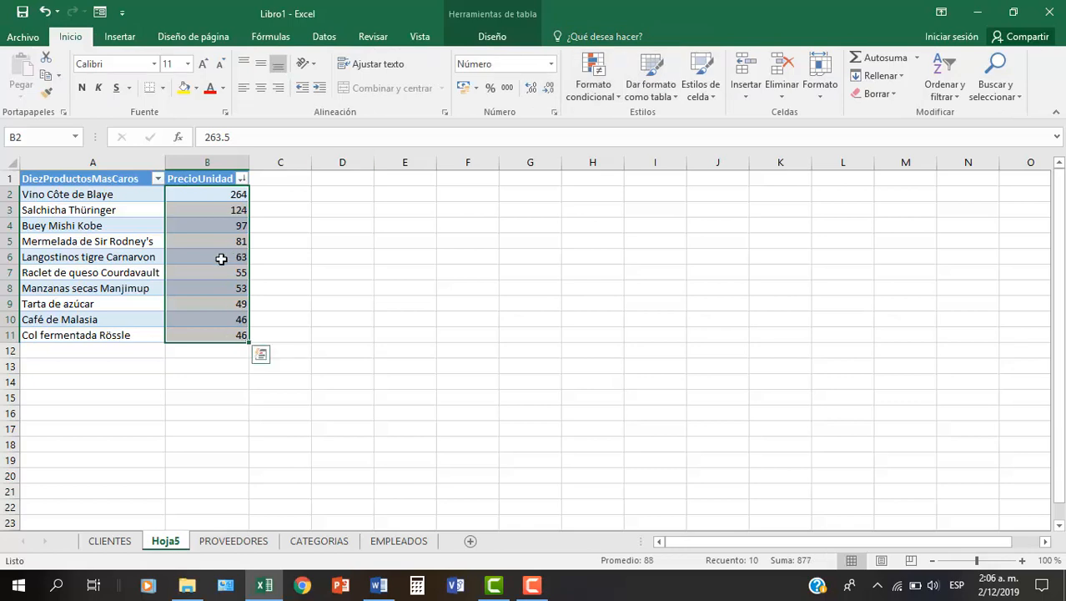
click(464, 88)
click(205, 255)
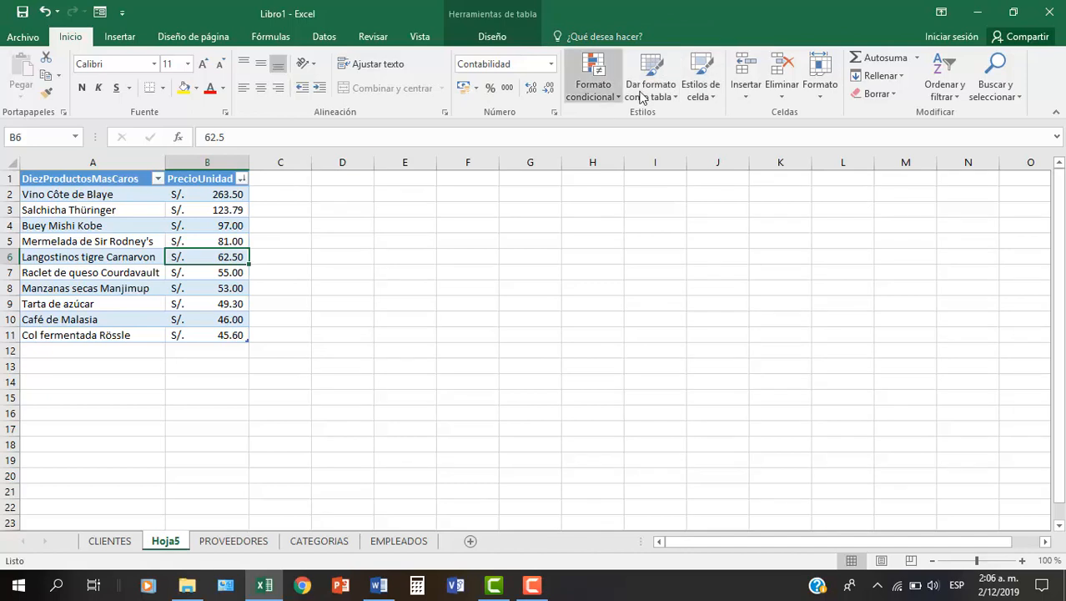
- Filter the CLIENTES table to show only records whose Región is DF
click(107, 542)
click(207, 253)
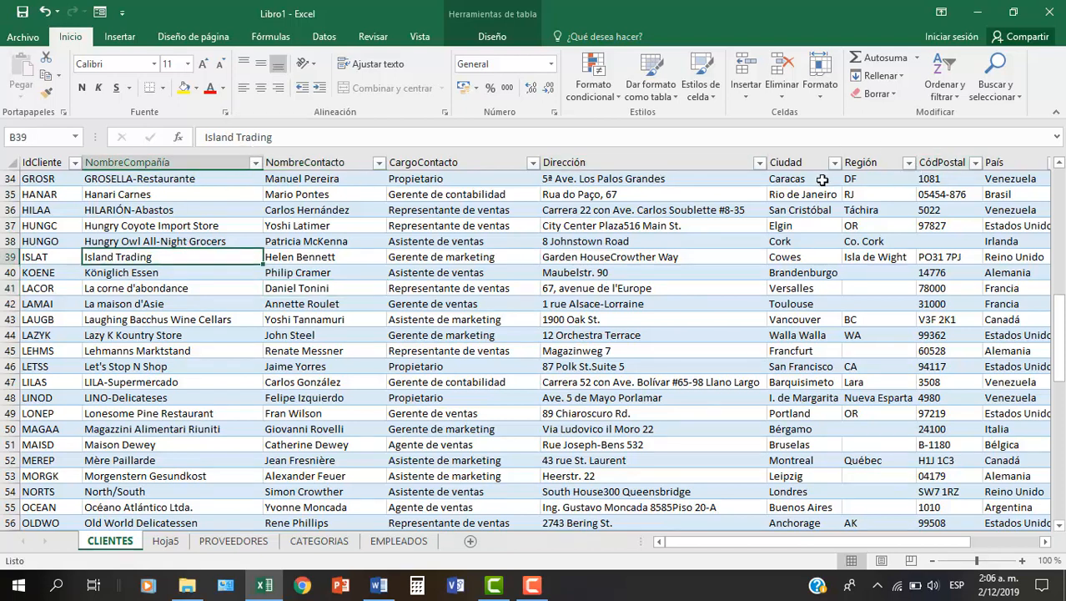
click(908, 163)
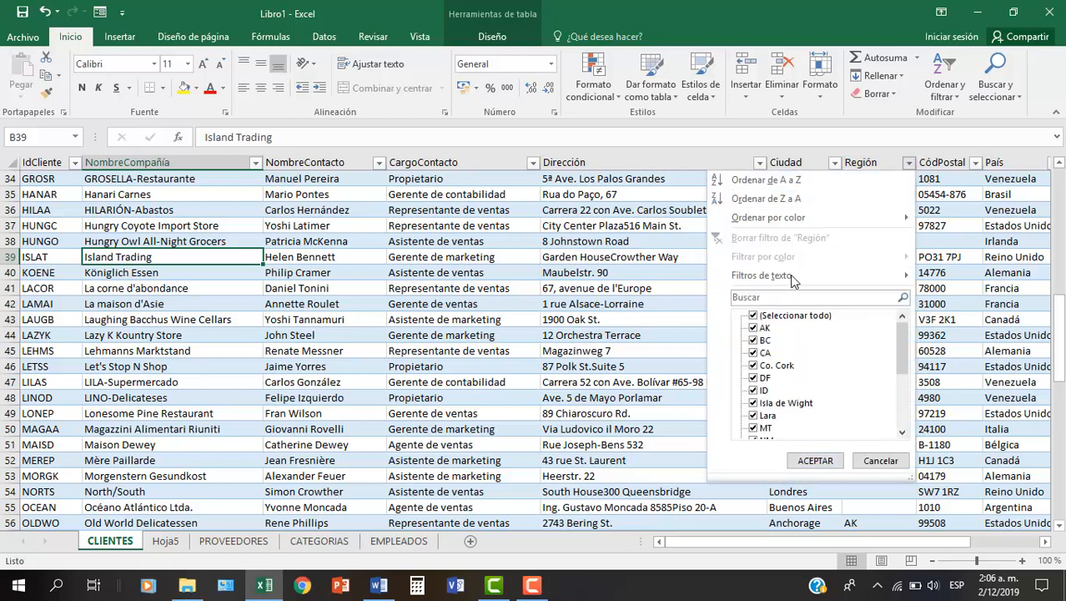
click(754, 316)
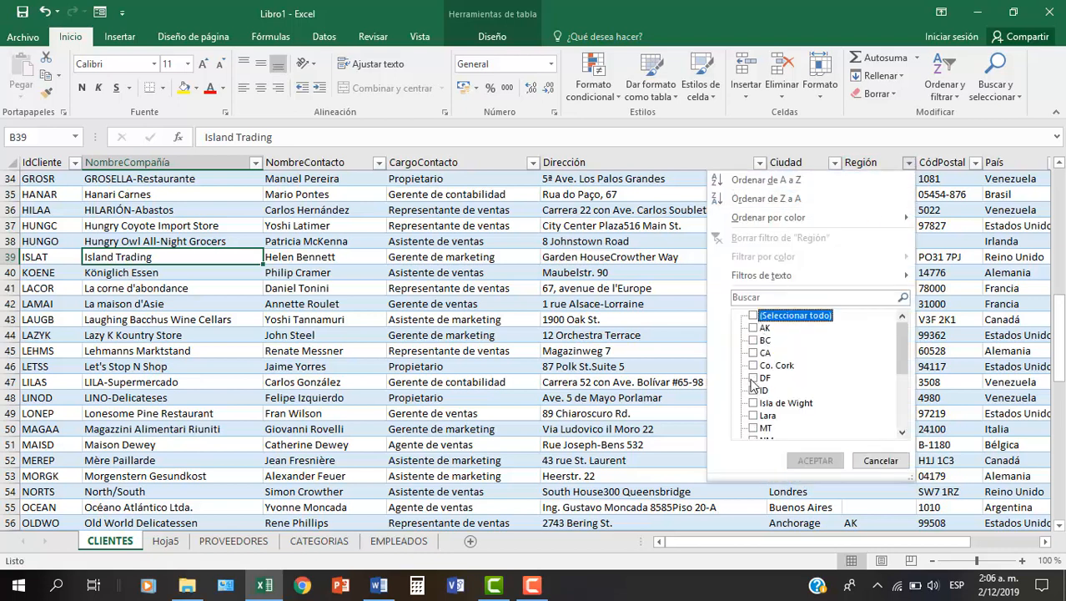
click(755, 379)
click(805, 461)
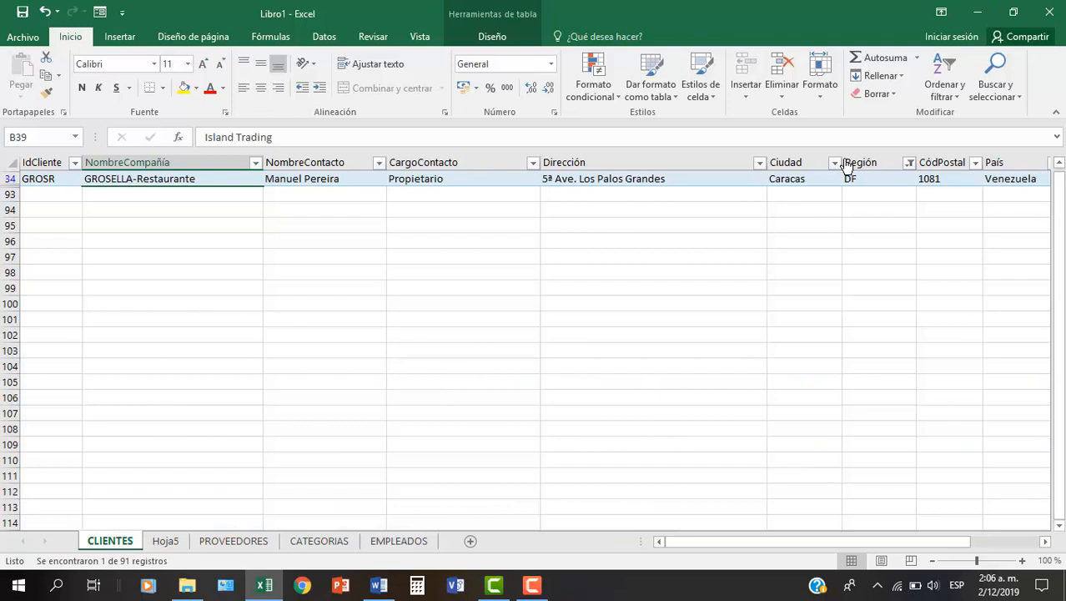
- Change the Región filter in CLIENTES to show only WA instead of DF
click(910, 163)
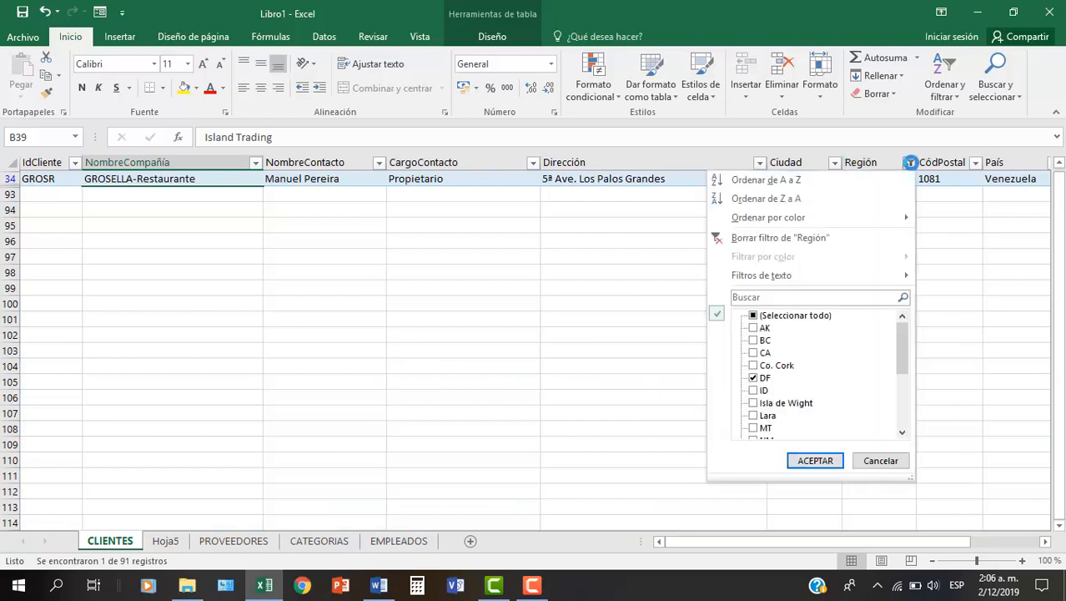
click(754, 379)
scroll(780, 393, down, 3)
scroll(783, 382, down, 1)
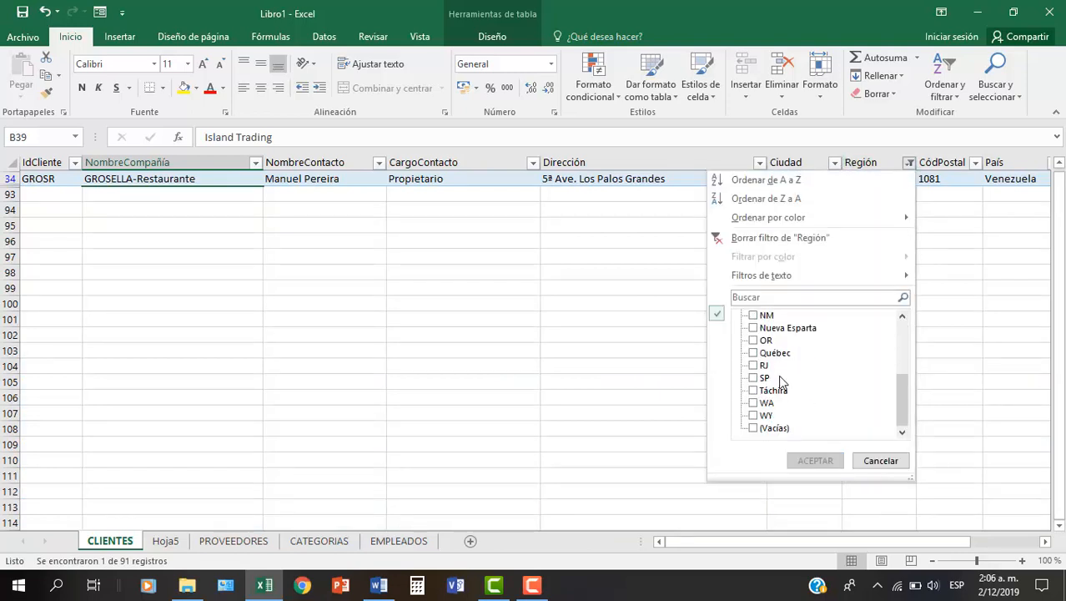
click(754, 403)
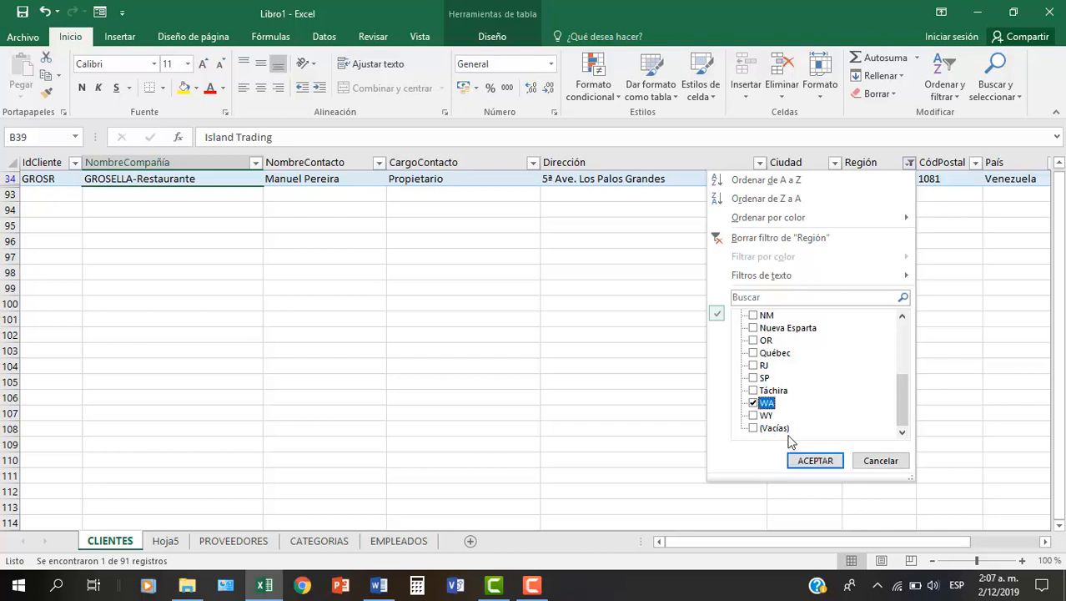
click(809, 460)
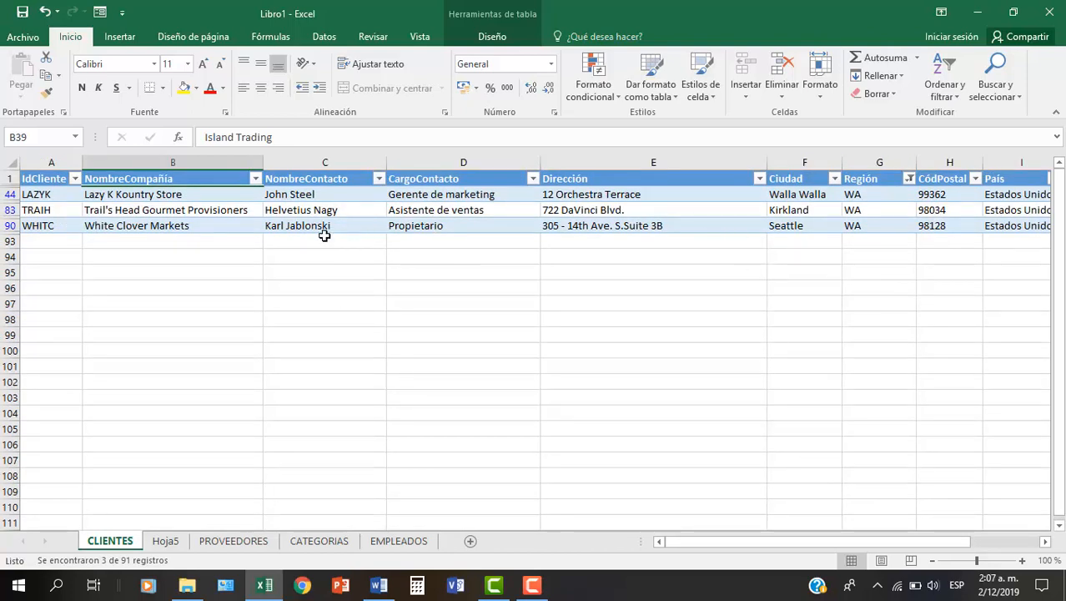
- Clear the Región filter from the CLIENTES table to show all client records again
click(167, 210)
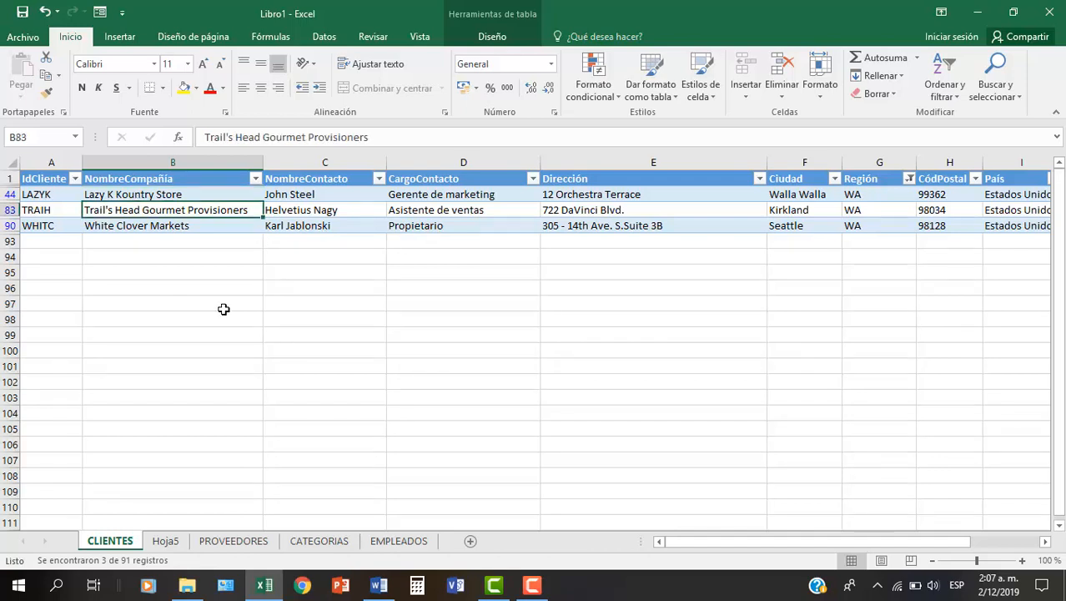
click(484, 37)
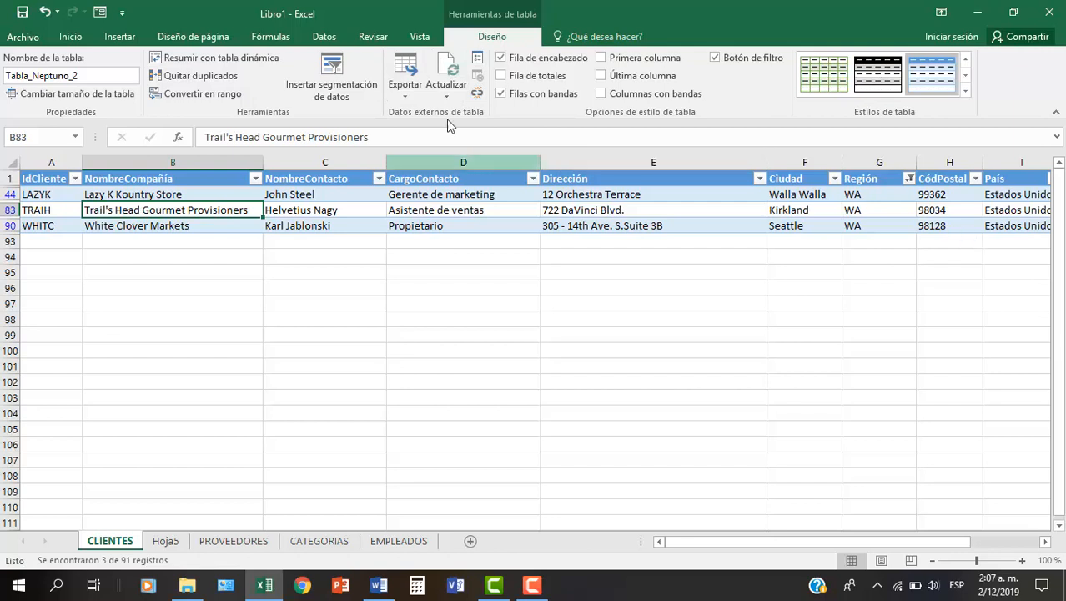
click(329, 37)
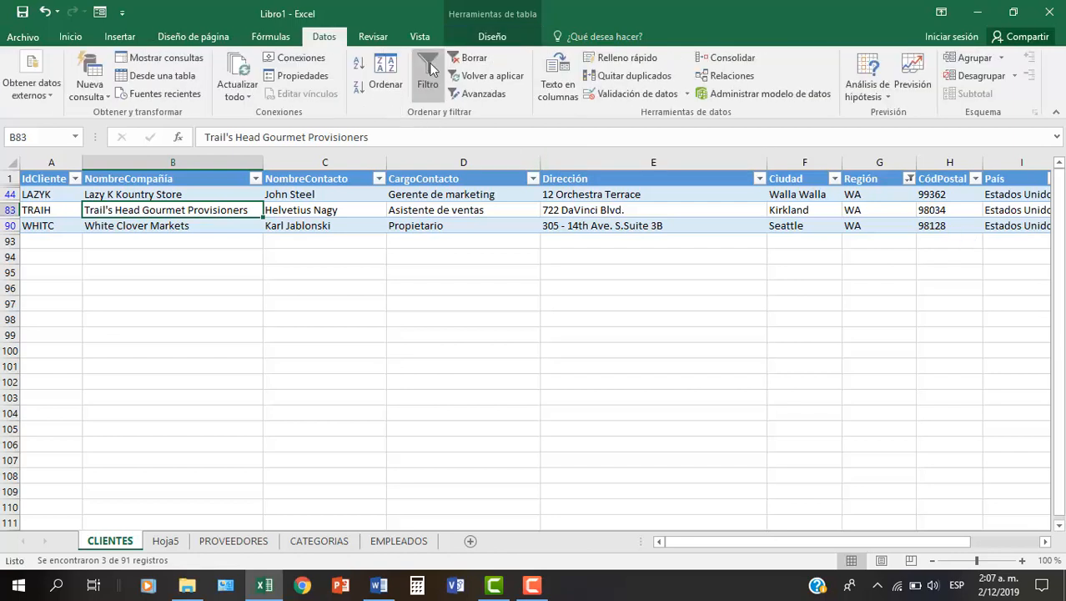
click(474, 60)
click(467, 257)
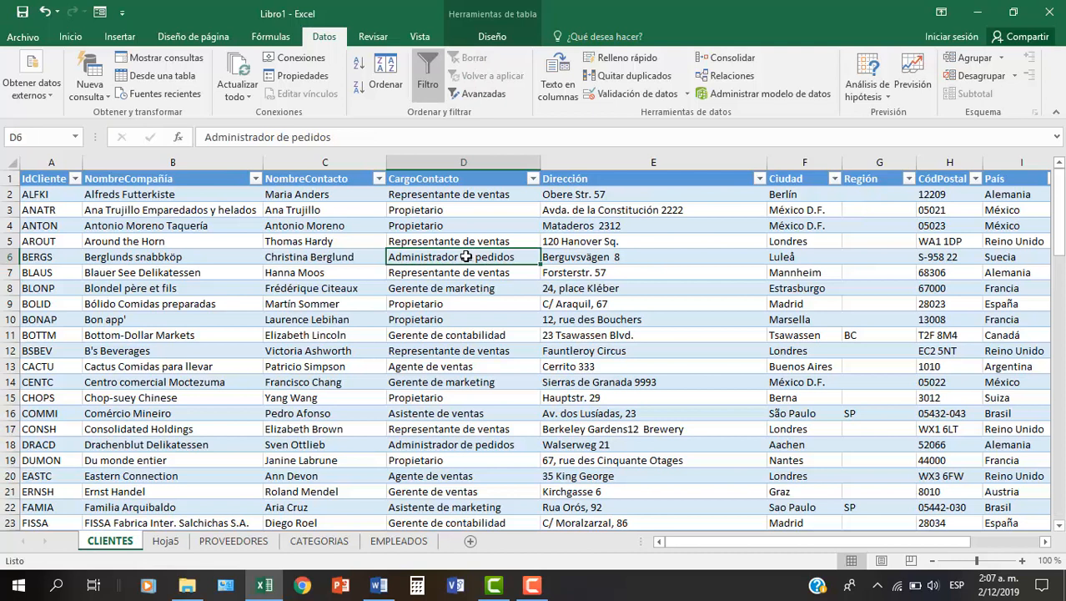
click(368, 210)
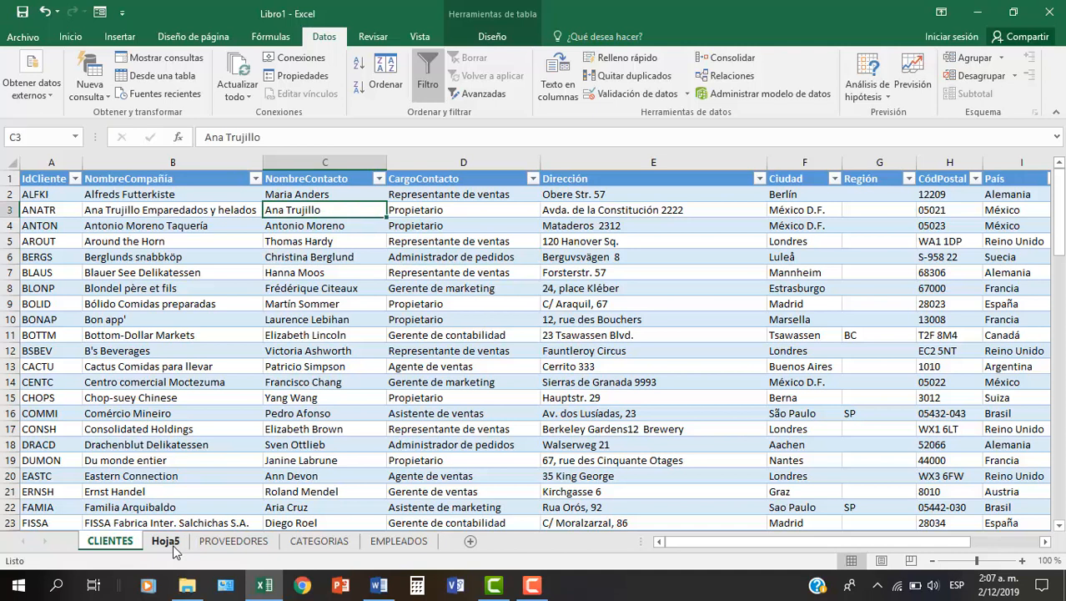
- Move the Hoja5 worksheet to the end of the workbook, after EMPLEADOS
drag(158, 551, 445, 545)
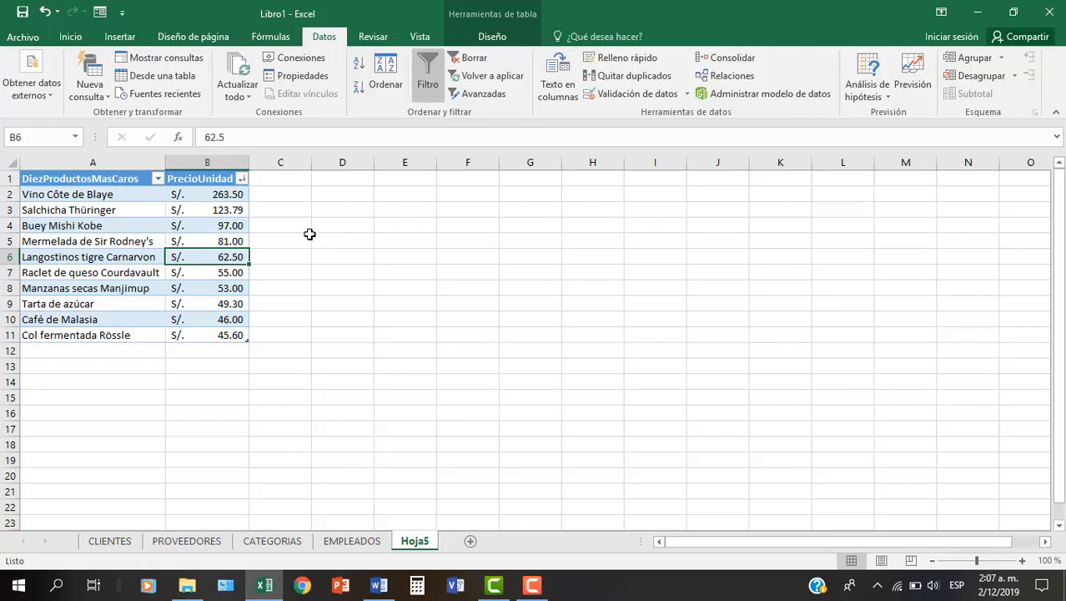
click(35, 85)
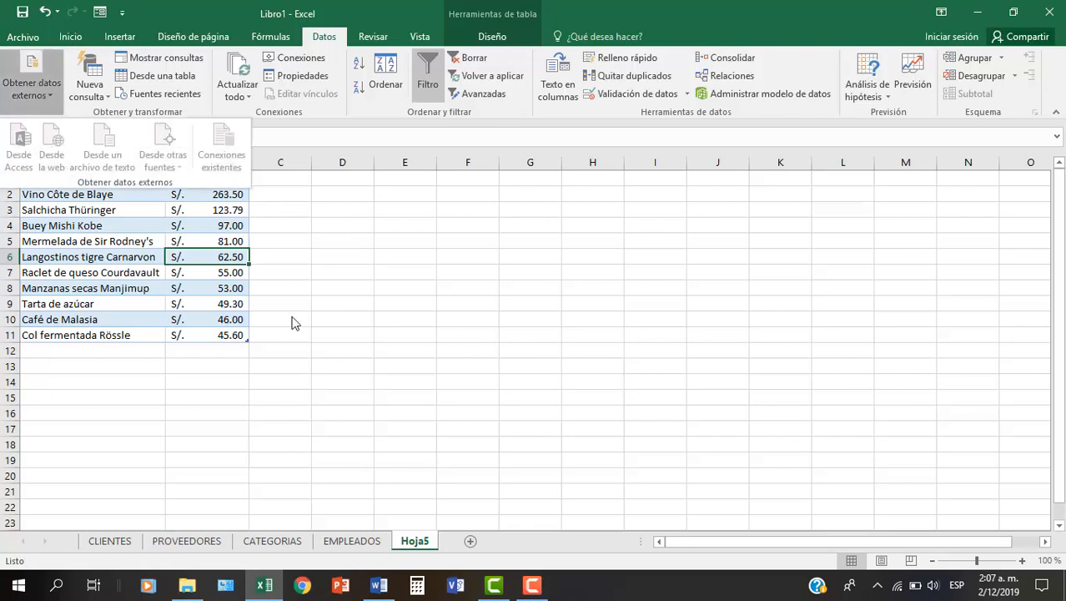
click(272, 317)
- Add a blank worksheet after Hoja5 and review the available external data sources without importing anything
click(470, 541)
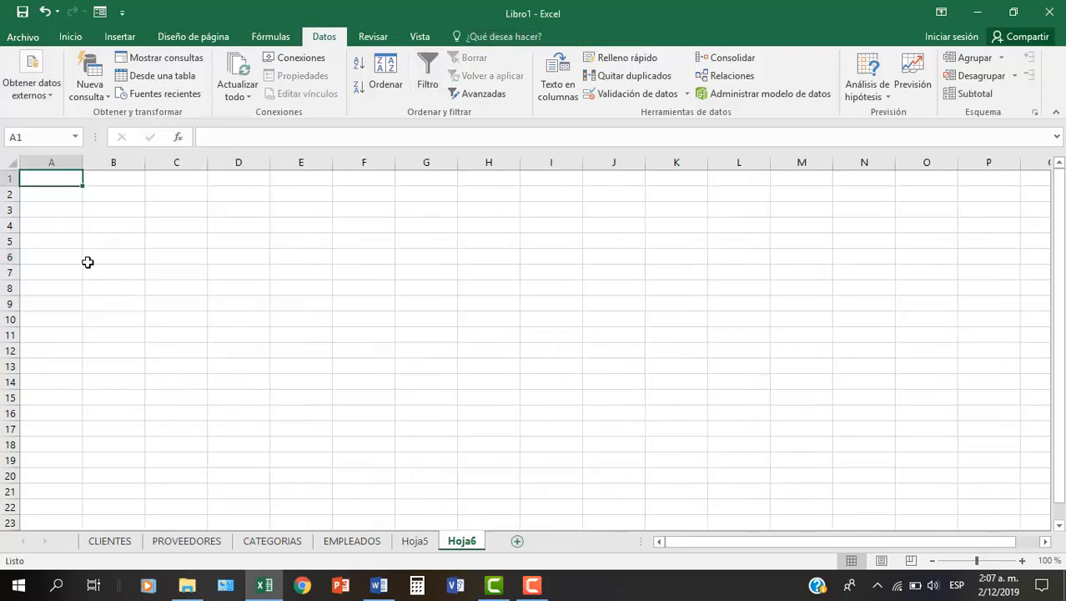
click(37, 93)
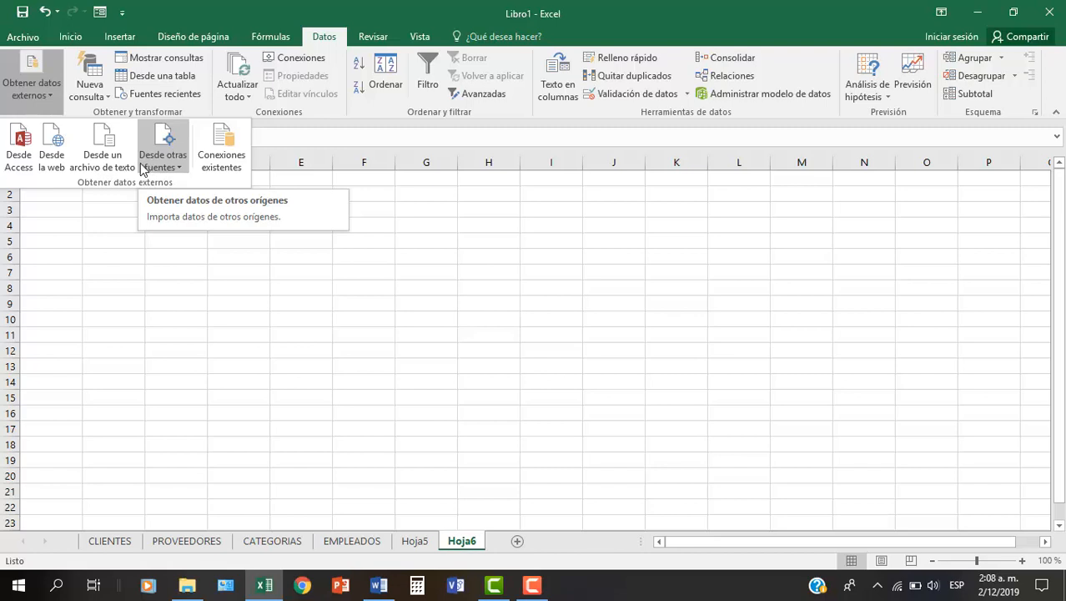
click(239, 344)
- Return to CLIENTES and examine the company, contact and job title entries in the first records
click(115, 541)
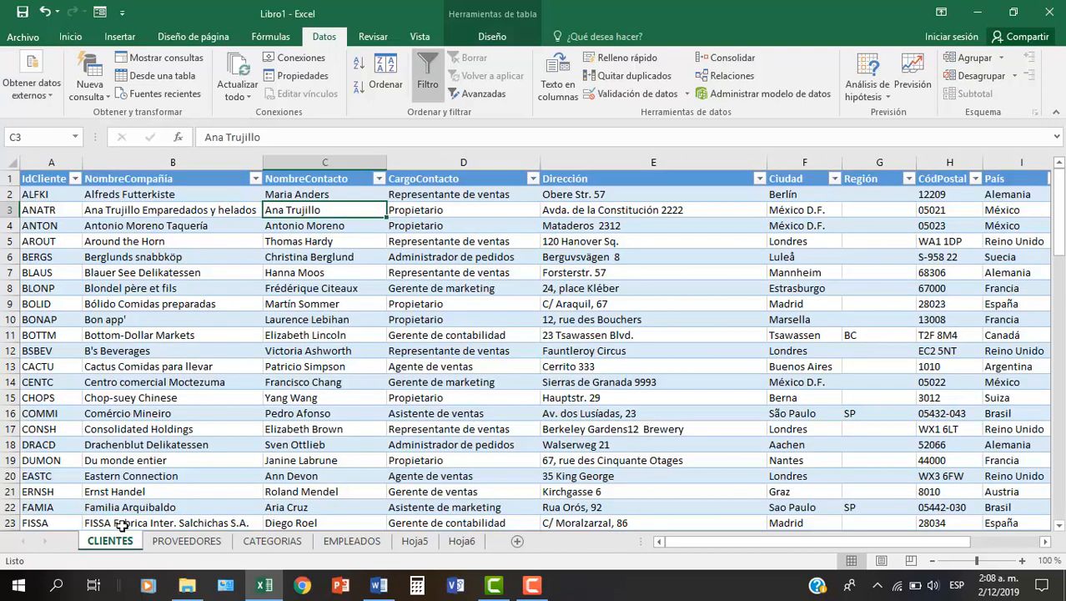
click(235, 238)
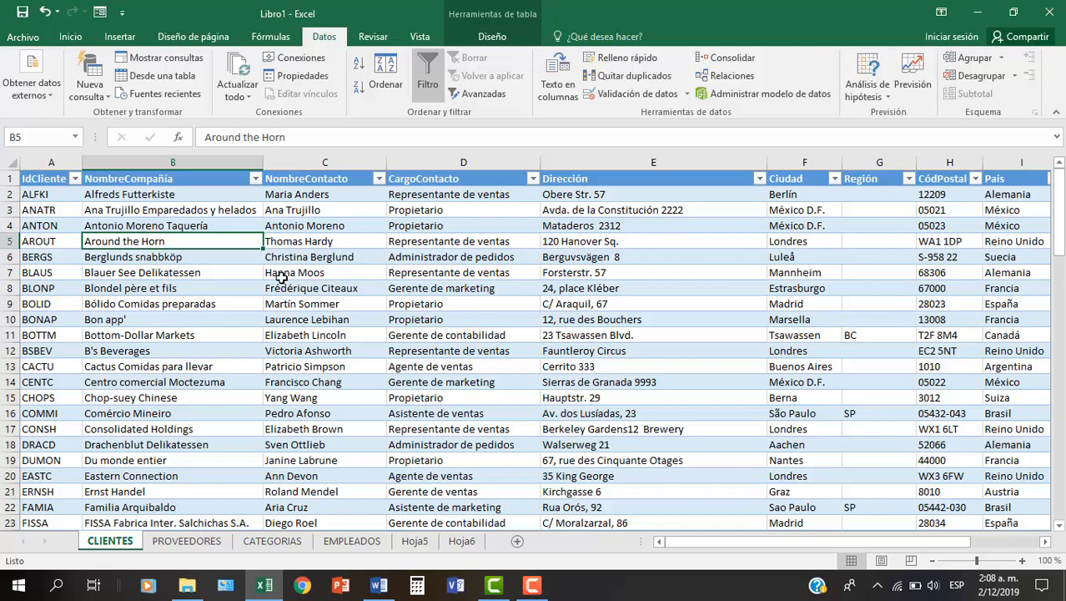
click(361, 244)
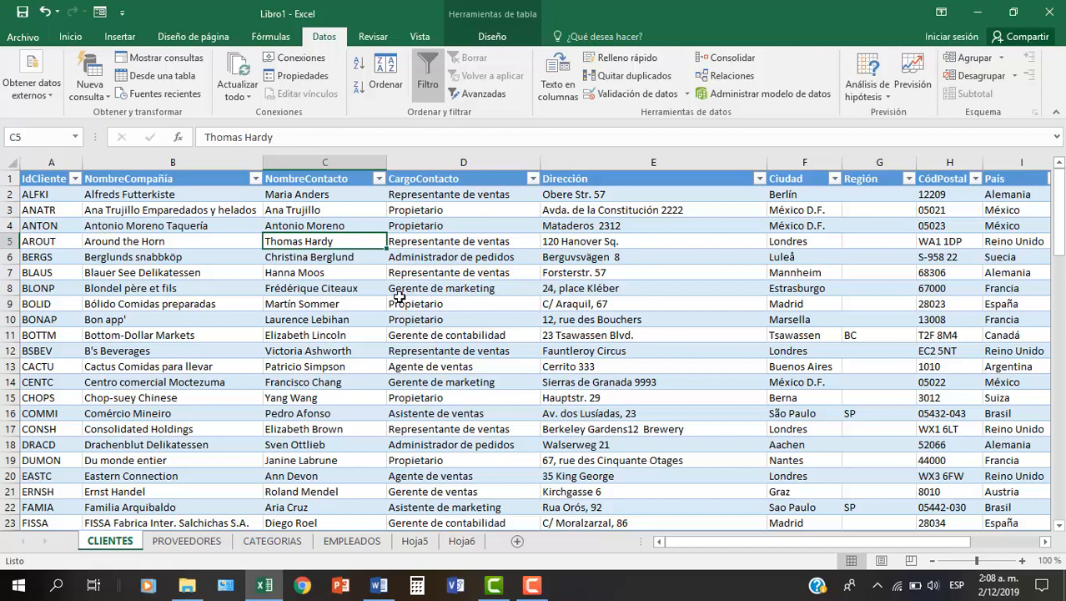
click(357, 350)
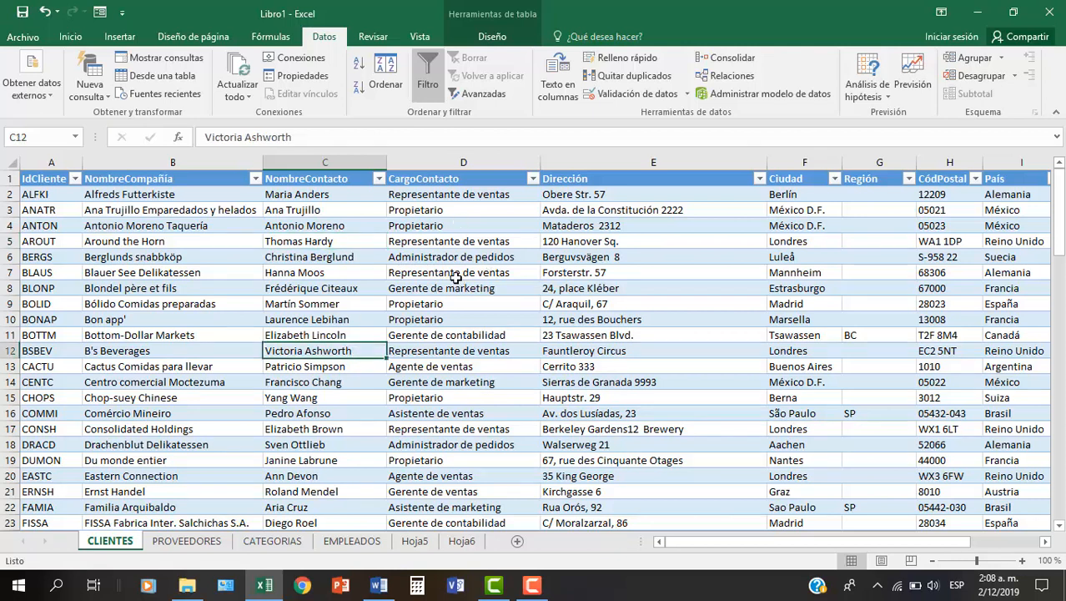
click(460, 225)
click(512, 259)
drag(214, 256, 225, 304)
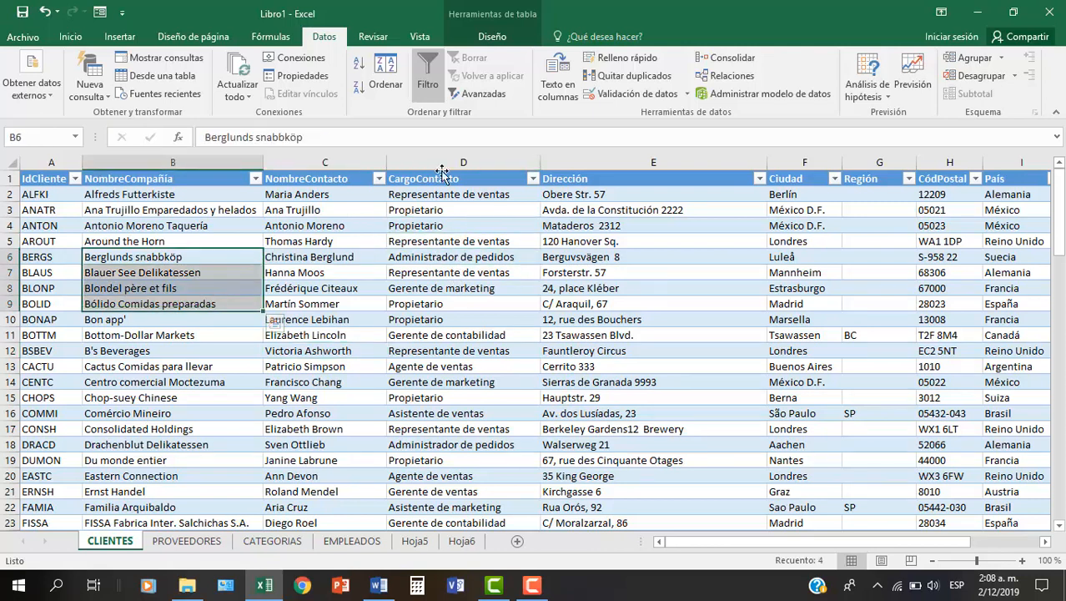